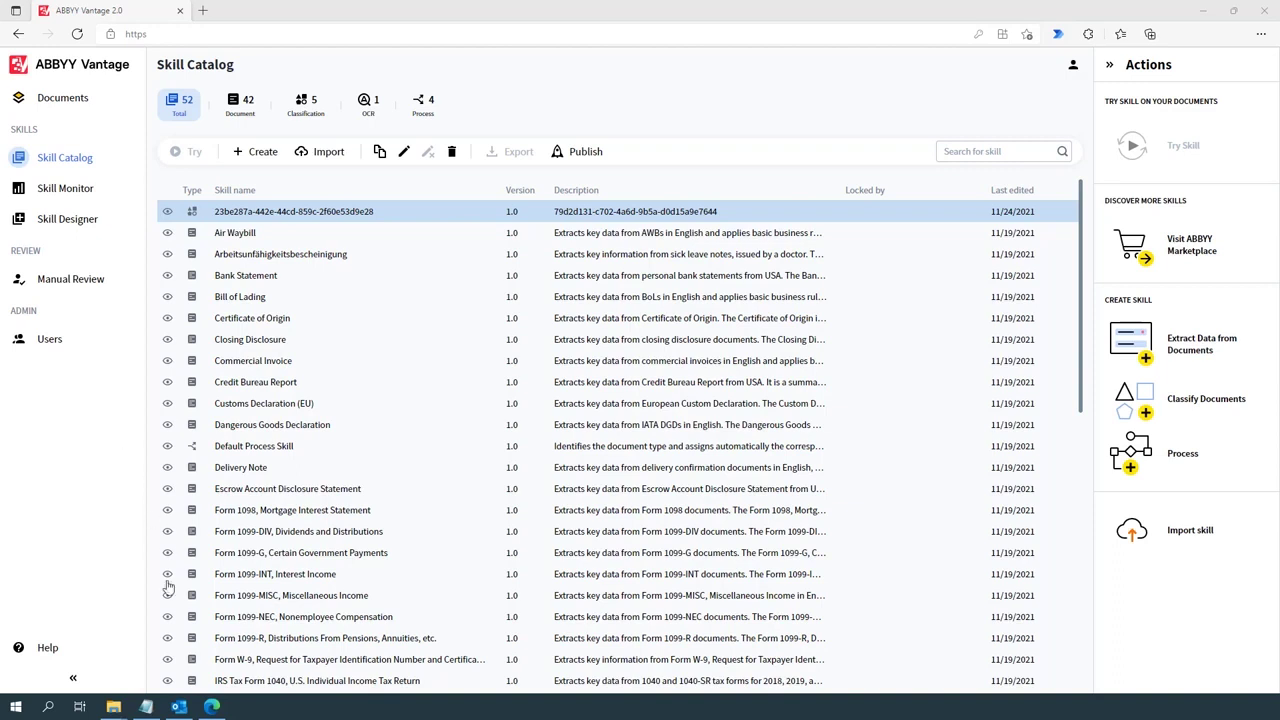
# Switch to Outlook and create a mail folder named Vantage_Input directly under the email account.
pyautogui.click(179, 708)
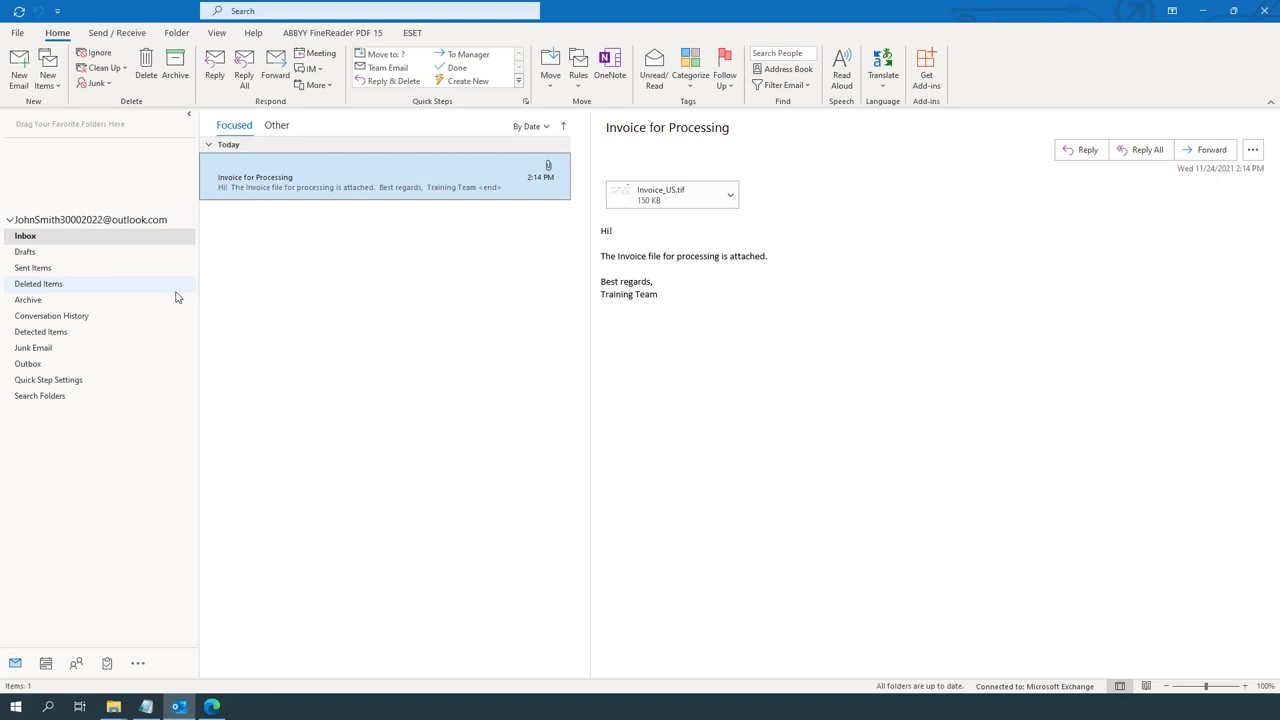
pyautogui.rightClick(137, 220)
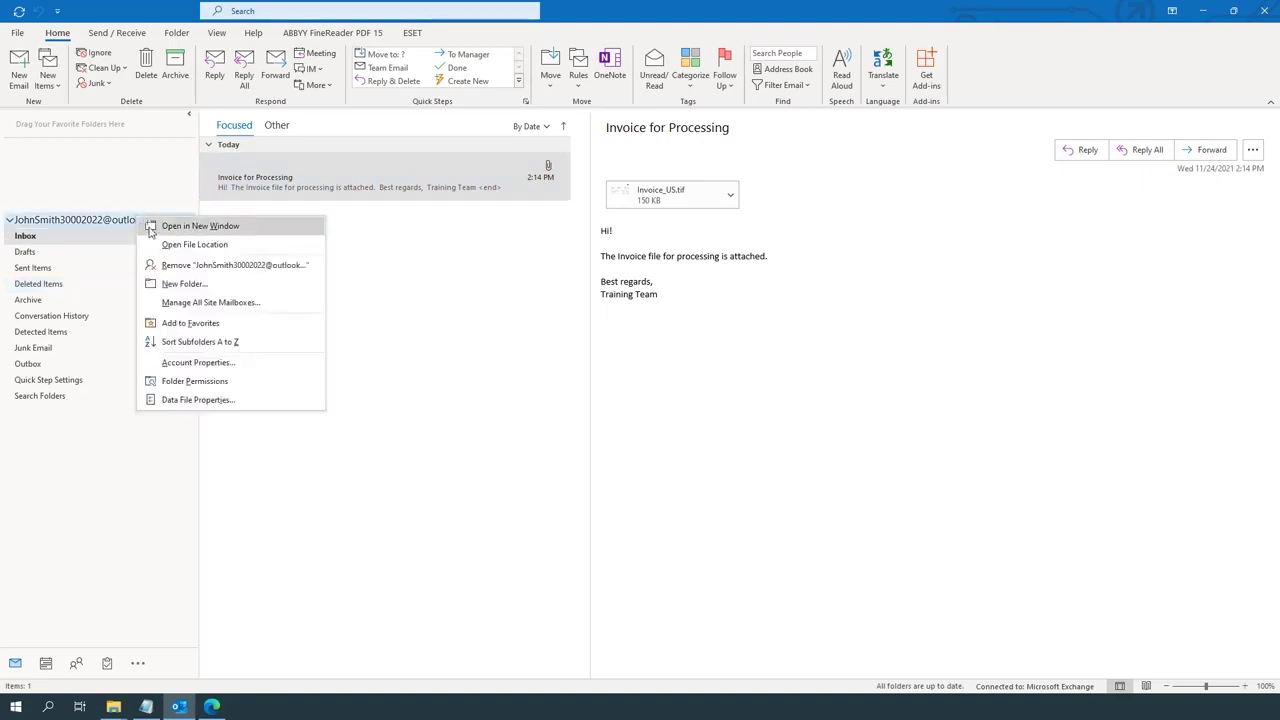
pyautogui.click(222, 285)
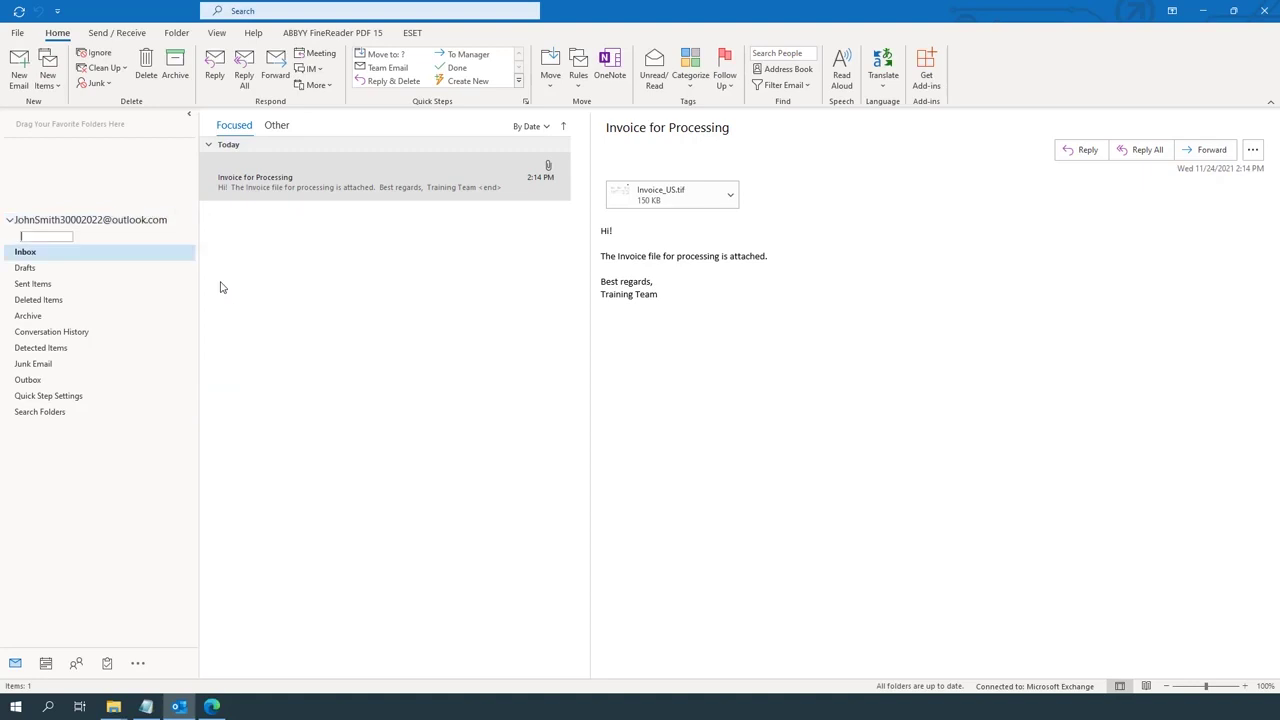
pyautogui.write('Vantage_Input')
pyautogui.press('Return')
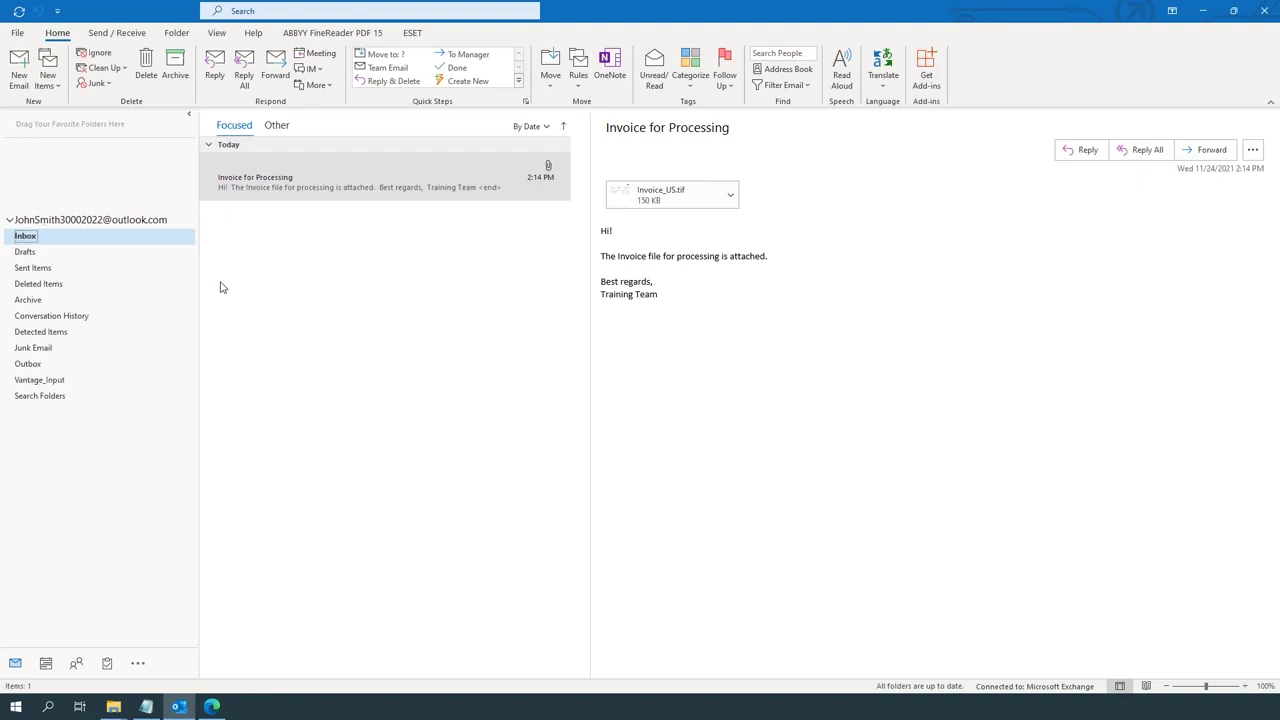
# Create a second mail folder named Vantage_Exceptions directly under the email account.
pyautogui.rightClick(151, 225)
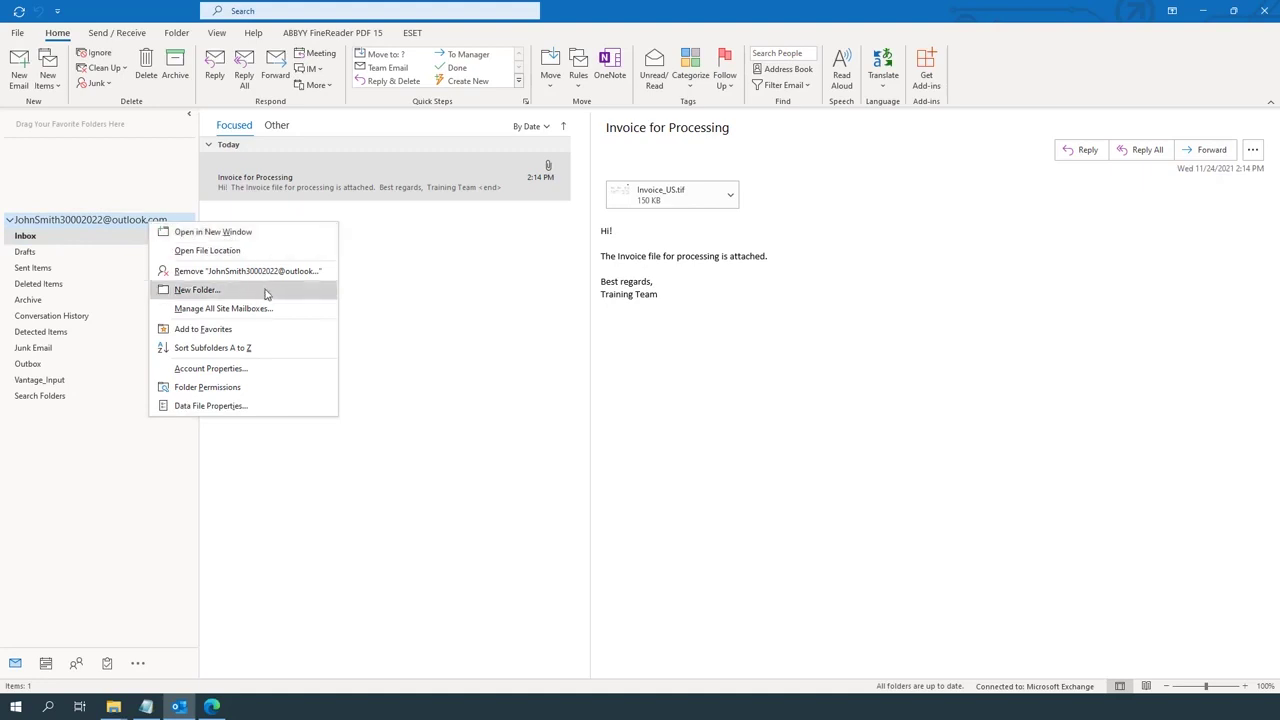
pyautogui.click(197, 289)
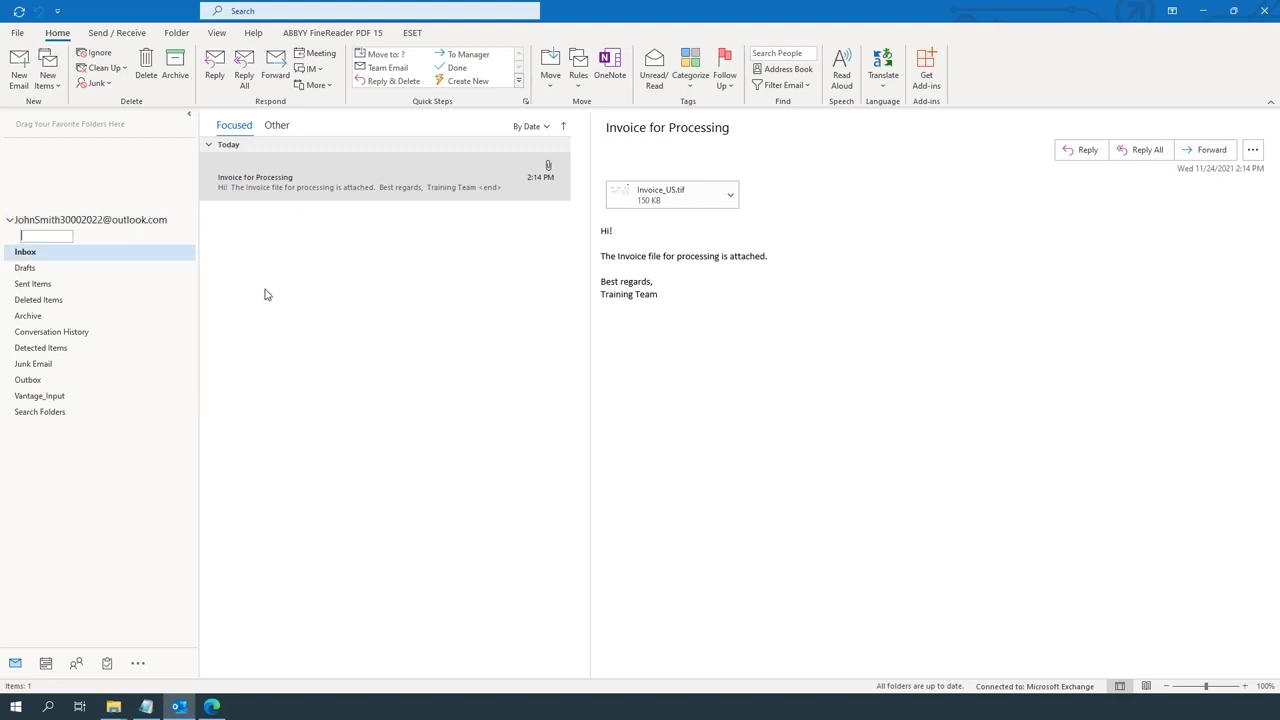
pyautogui.write('Vantage_Exceptions')
pyautogui.press('Return')
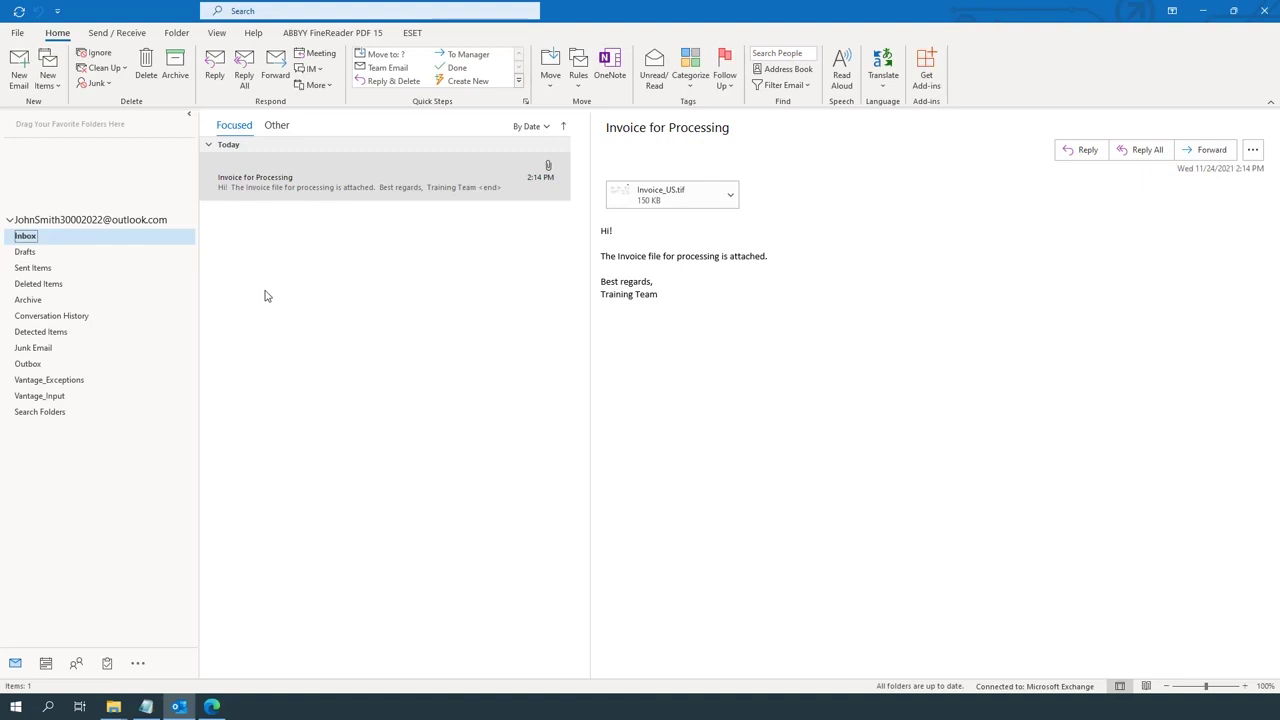
# Switch back to ABBYY Vantage in the browser, duplicate the Invoice Processing process skill and open the copy for editing.
pyautogui.click(211, 707)
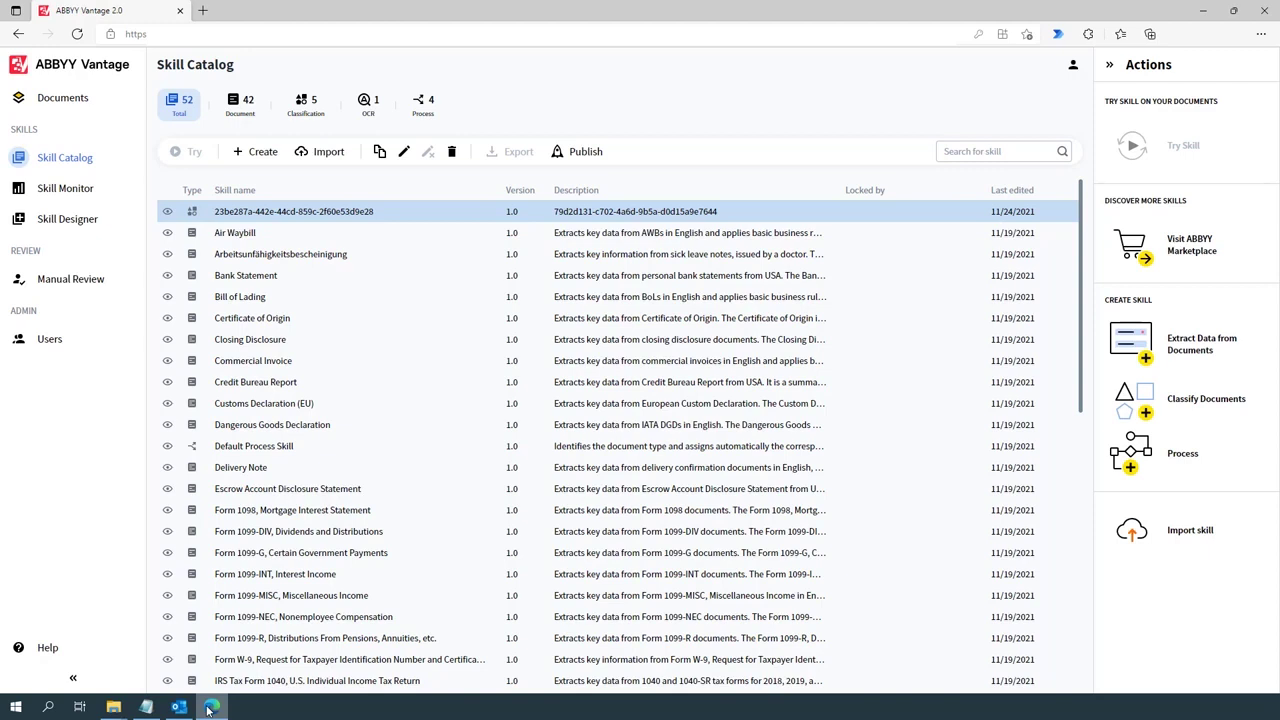
pyautogui.click(423, 108)
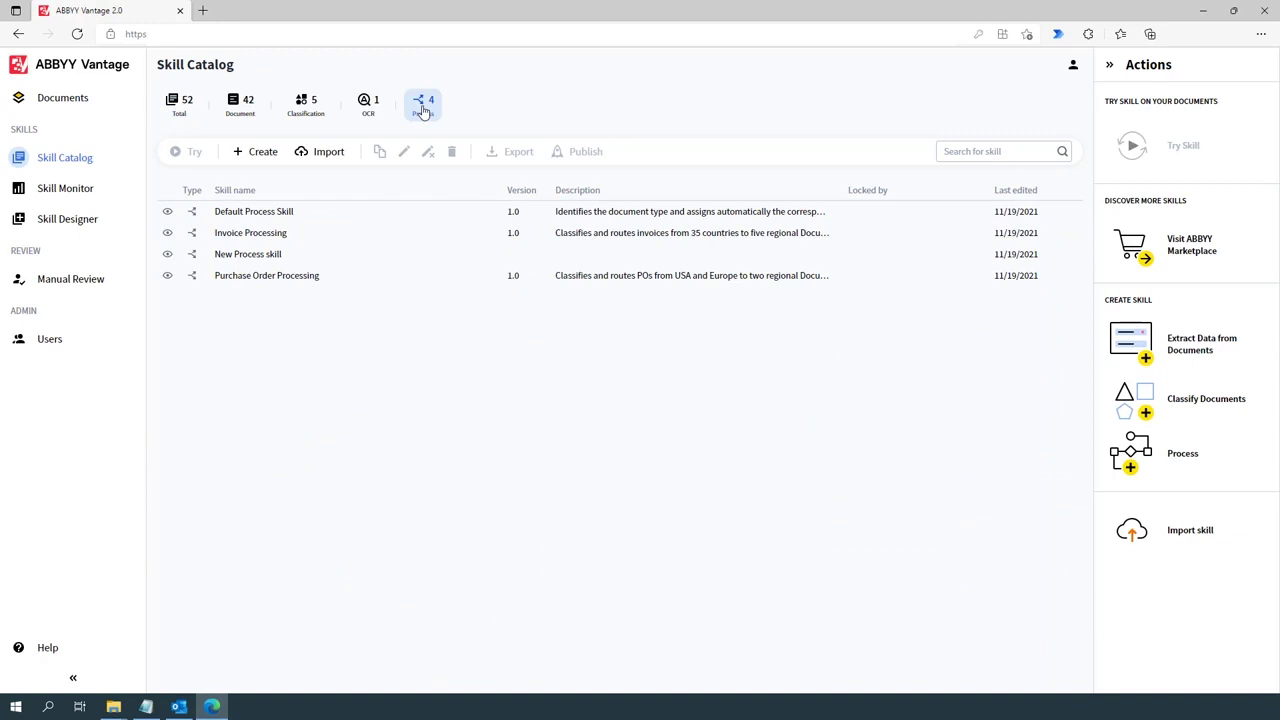
pyautogui.click(339, 238)
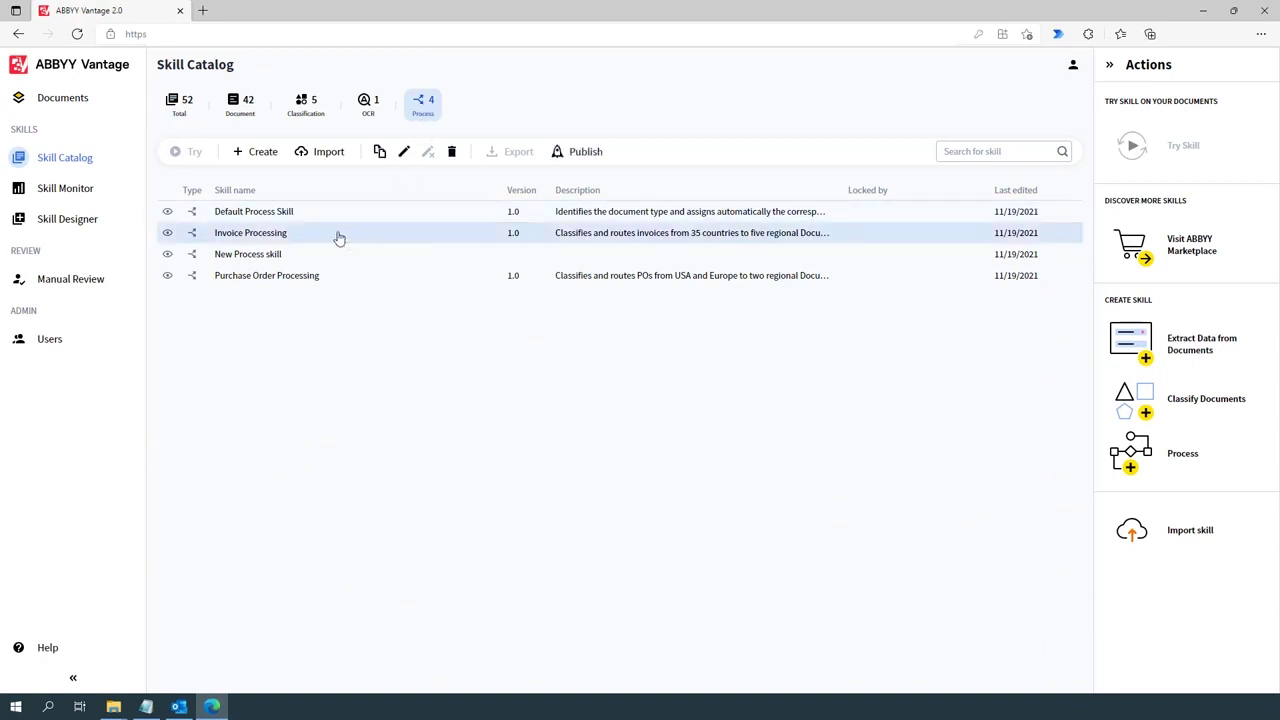
pyautogui.click(379, 153)
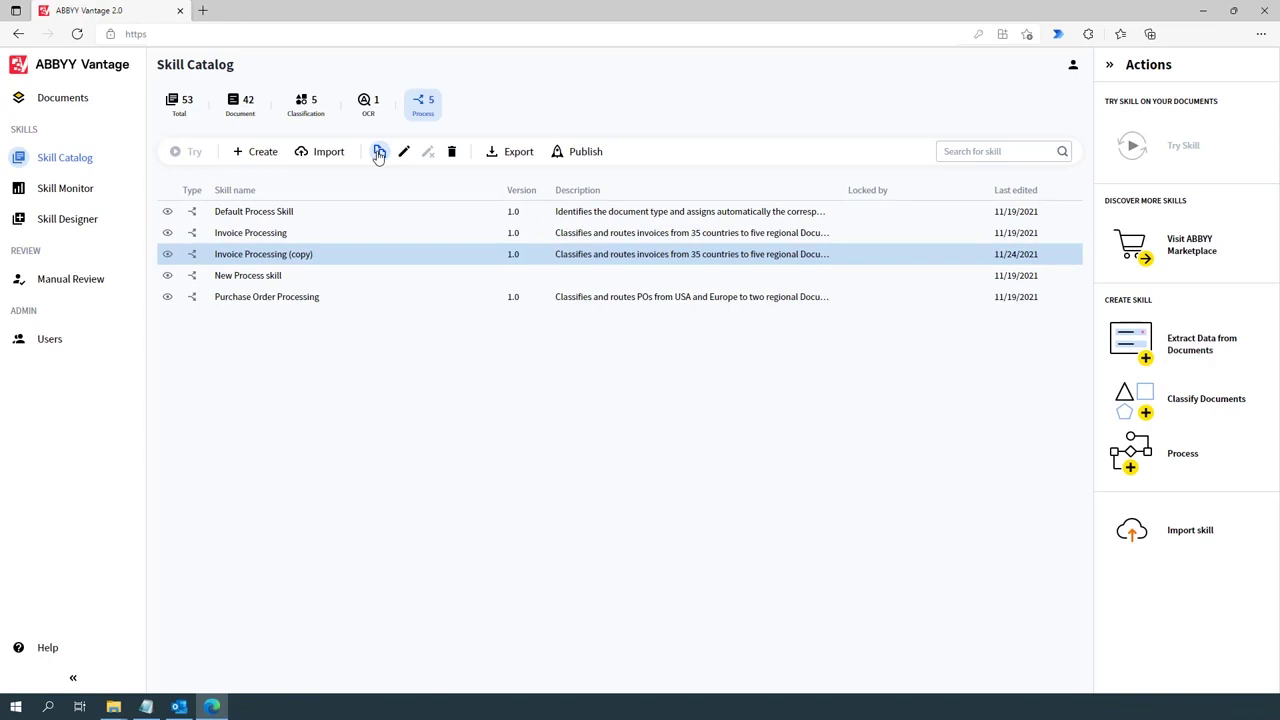
pyautogui.click(297, 258)
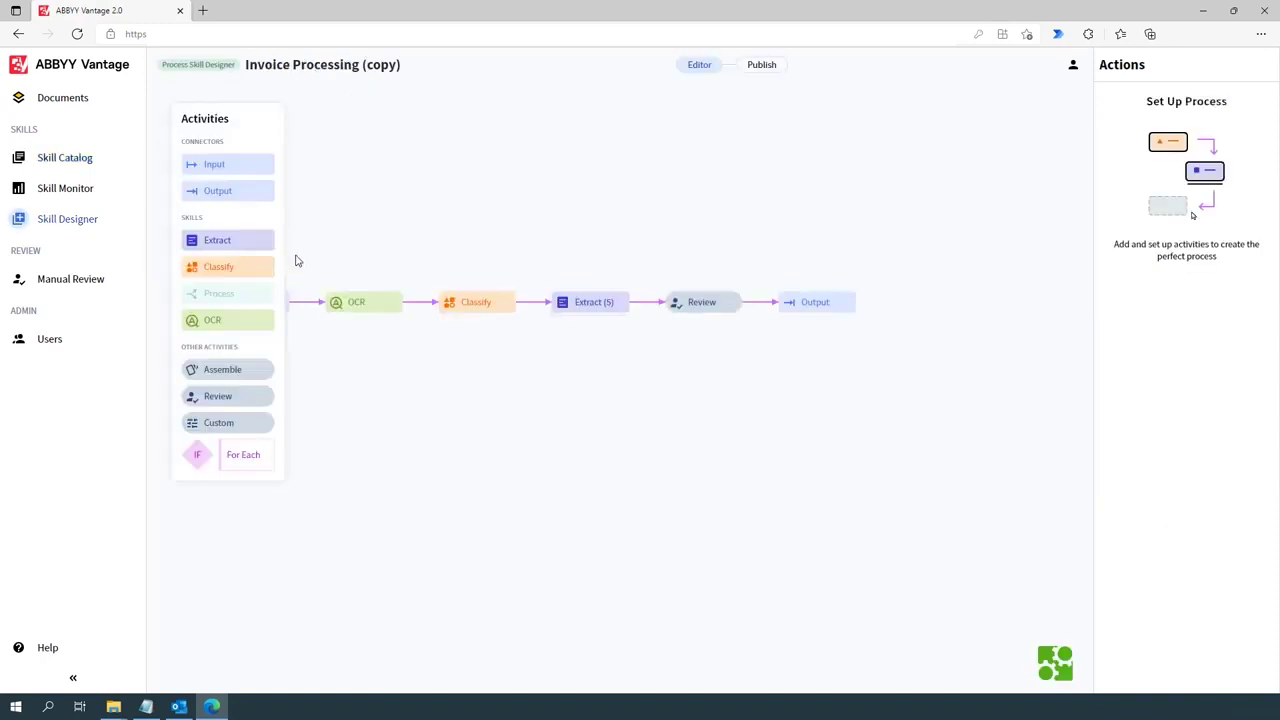
# Enable an additional source for the process's Input activity and choose Email as that source.
pyautogui.moveTo(294, 257); pyautogui.dragTo(432, 249)
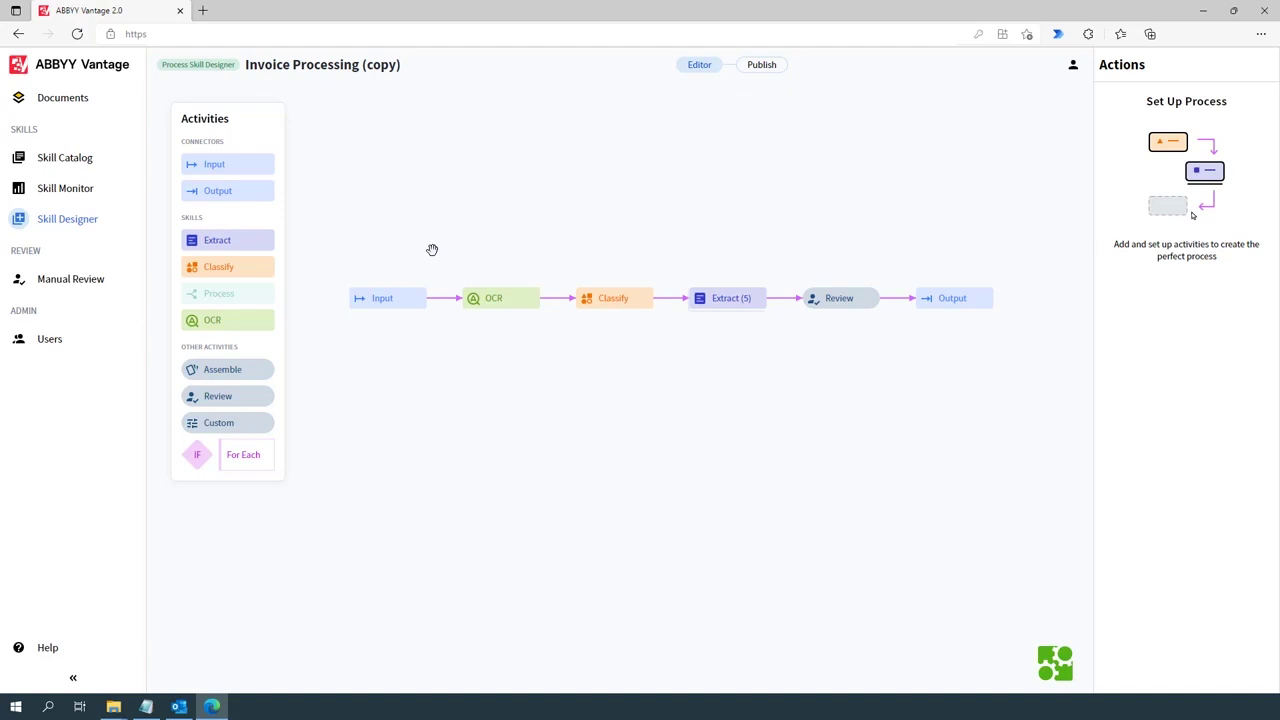
pyautogui.click(403, 300)
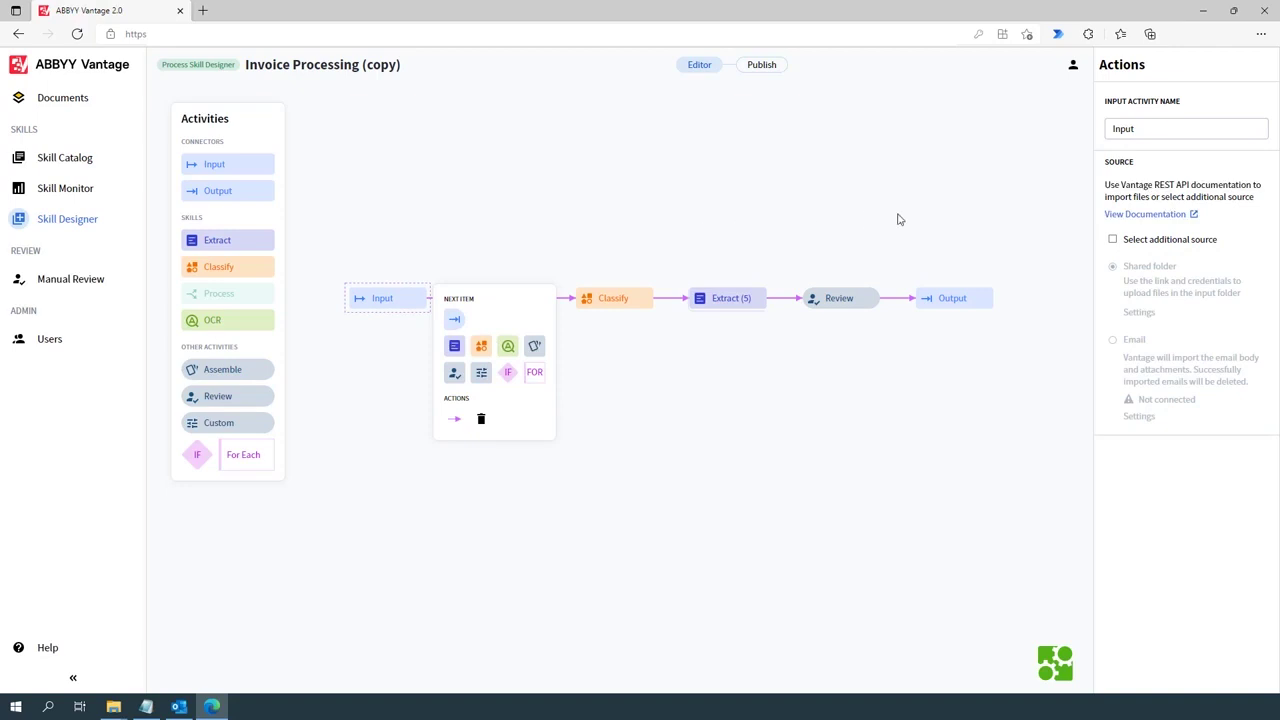
pyautogui.click(1111, 241)
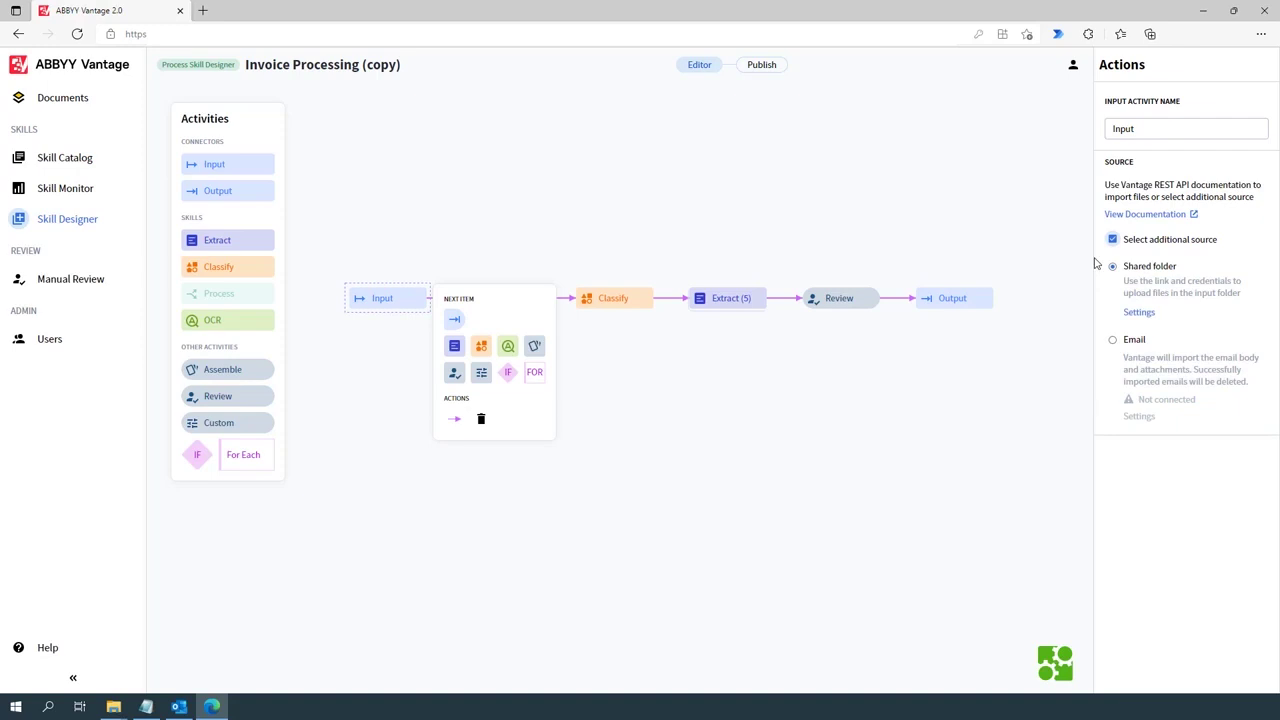
pyautogui.click(1111, 342)
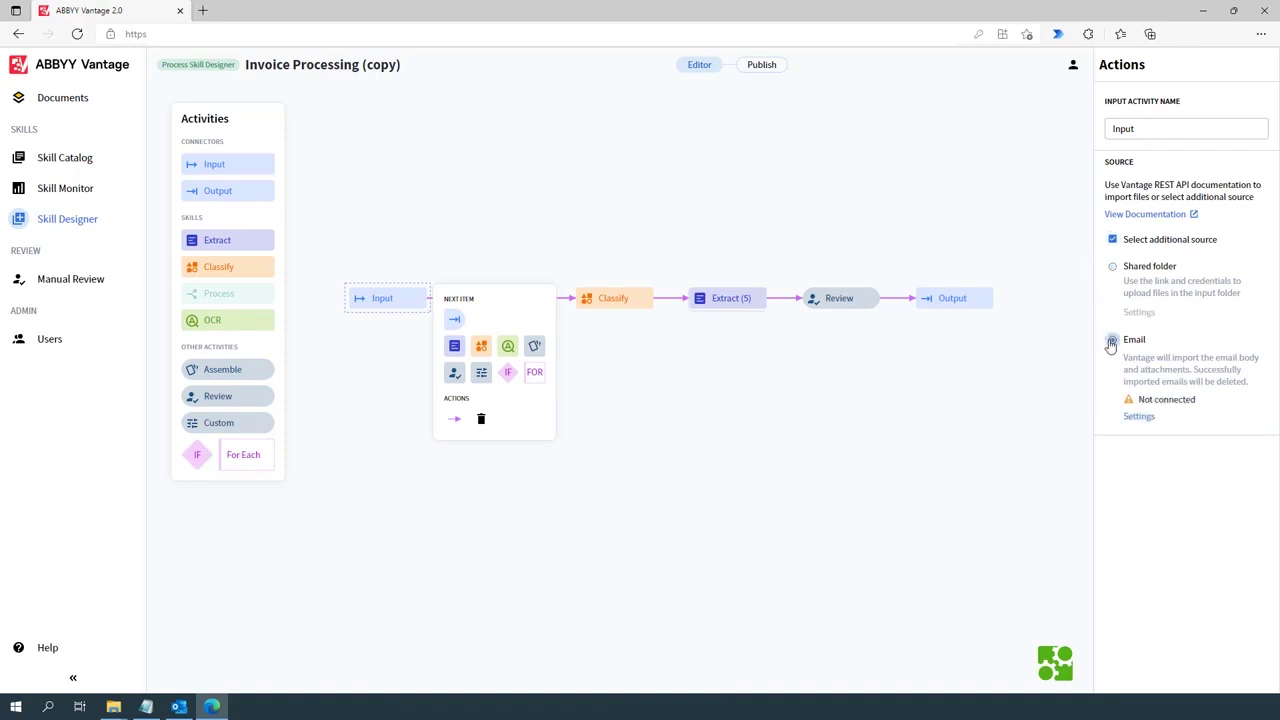
# Open the Input activity's email settings and view the authentication fields required for another email account.
pyautogui.click(1130, 417)
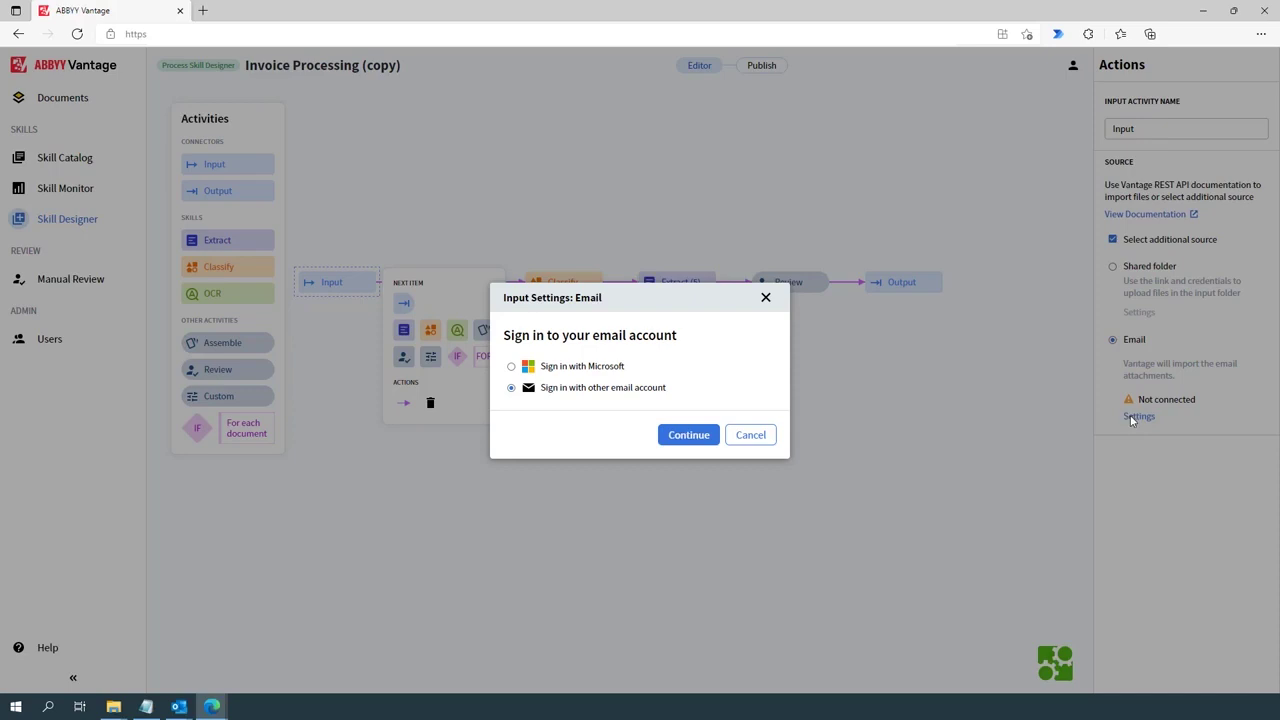
pyautogui.click(688, 435)
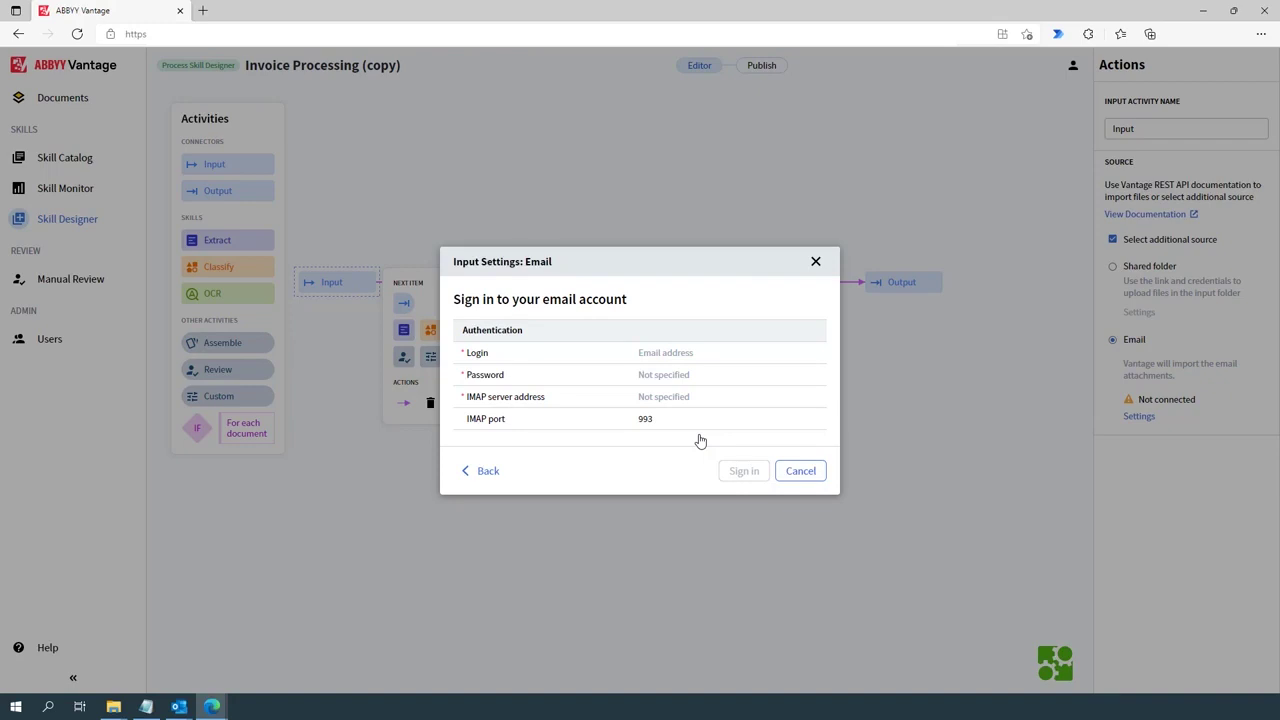
pyautogui.click(490, 475)
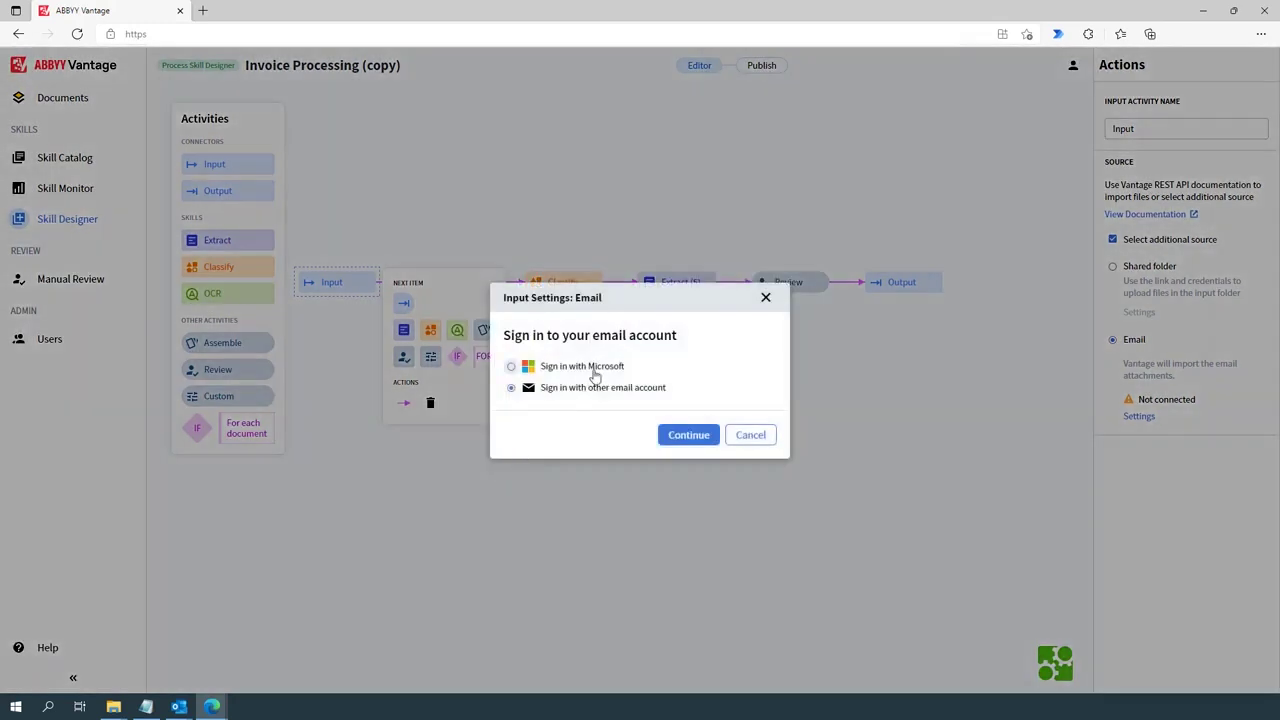
# Sign in with Microsoft using the account's email address and password, and grant ABBYY Vantage access to the mailbox.
pyautogui.click(664, 436)
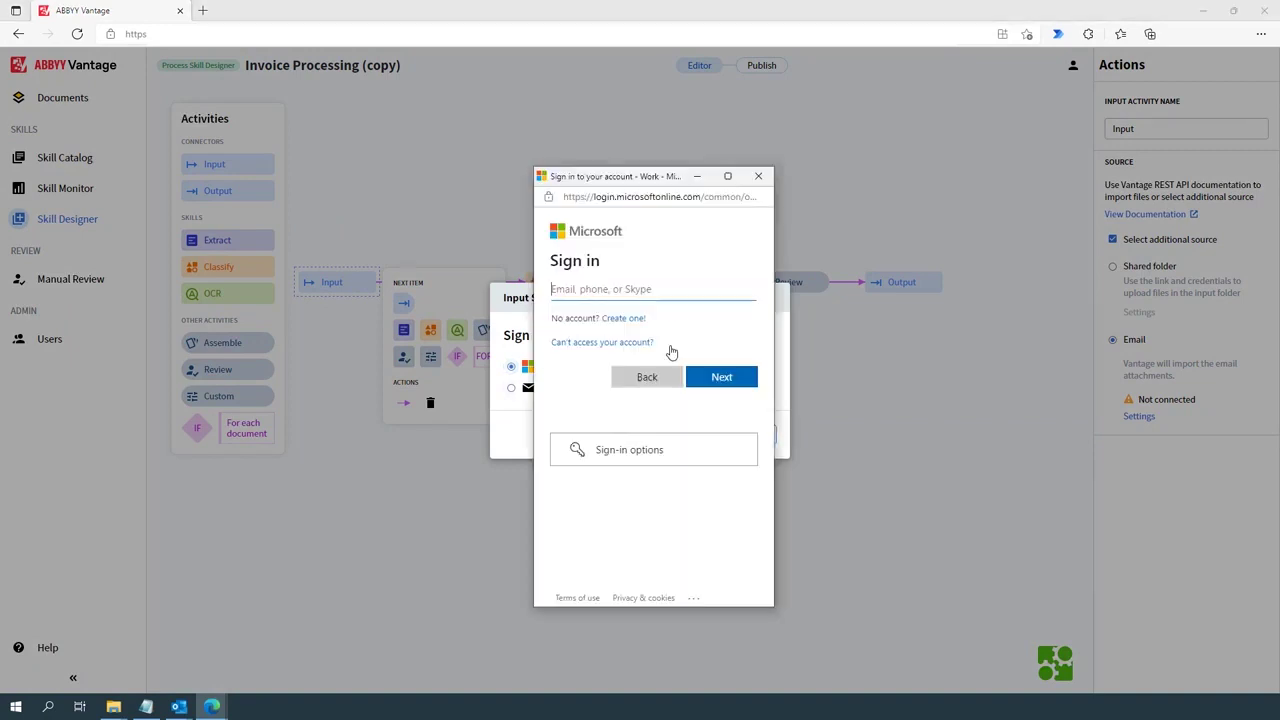
pyautogui.hotkey('ctrl', 'v')
pyautogui.click(719, 378)
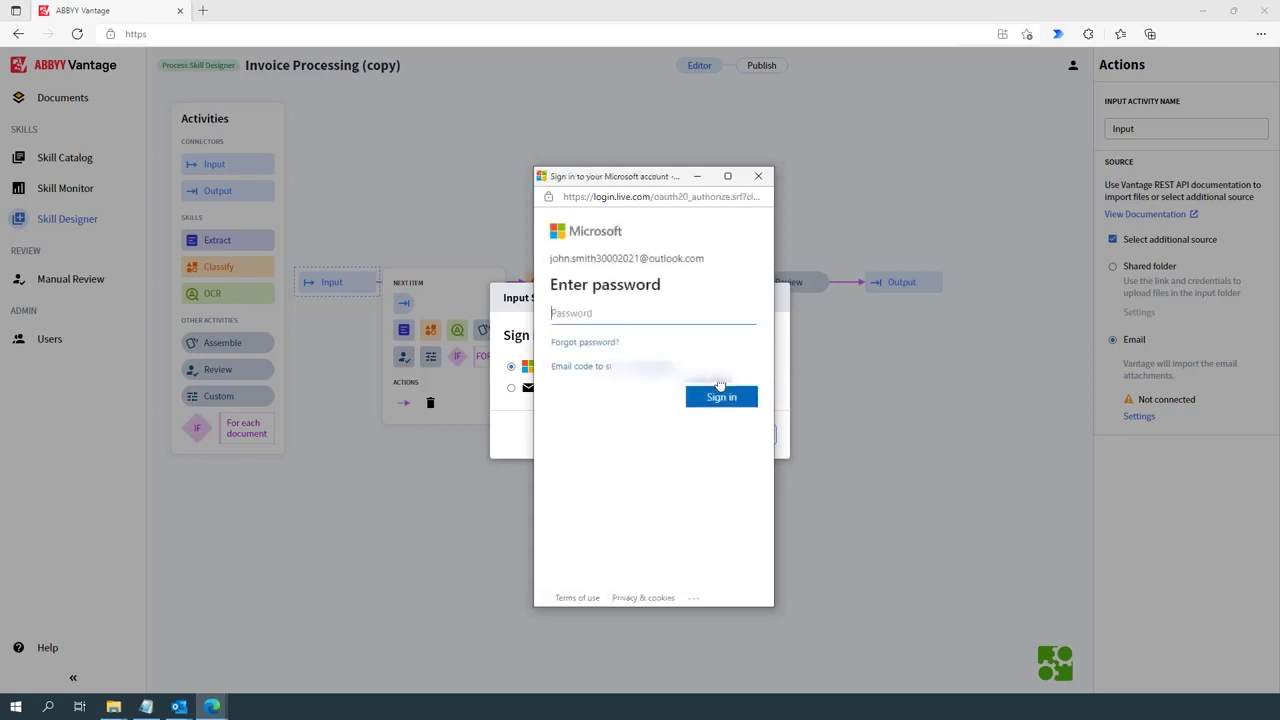
pyautogui.hotkey('ctrl', 'v')
pyautogui.click(726, 399)
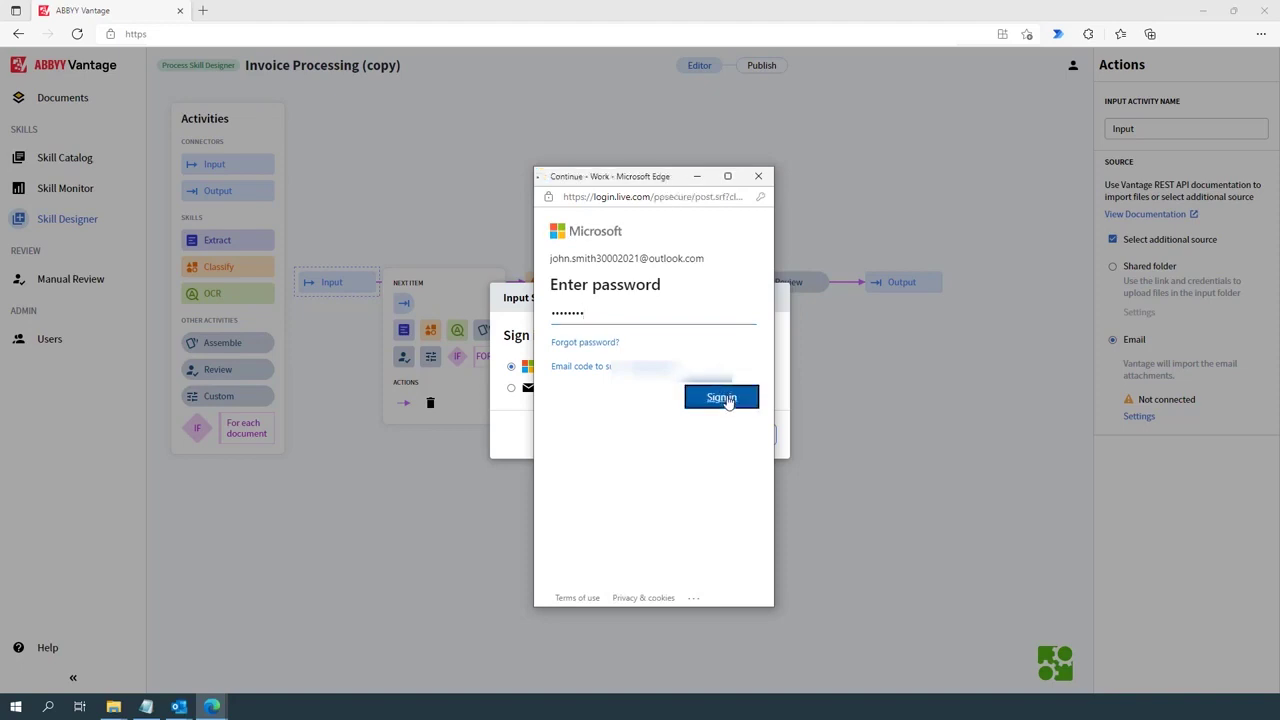
pyautogui.click(660, 386)
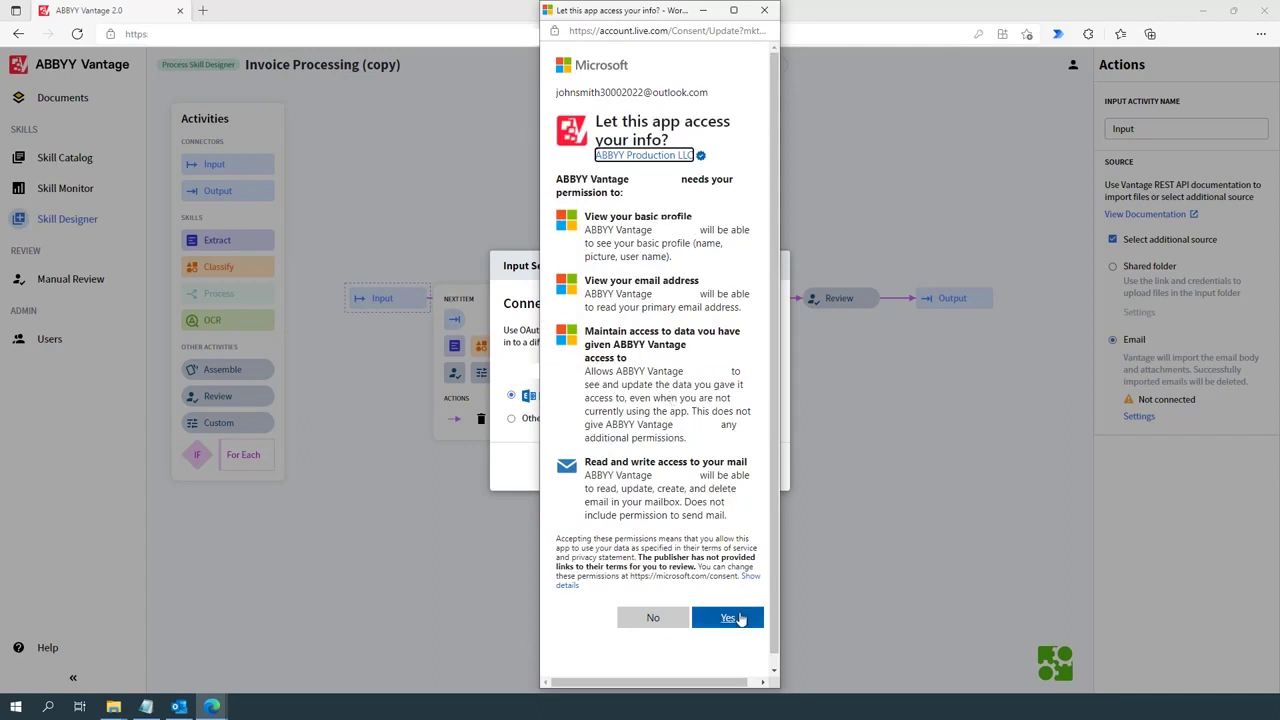
pyautogui.click(728, 618)
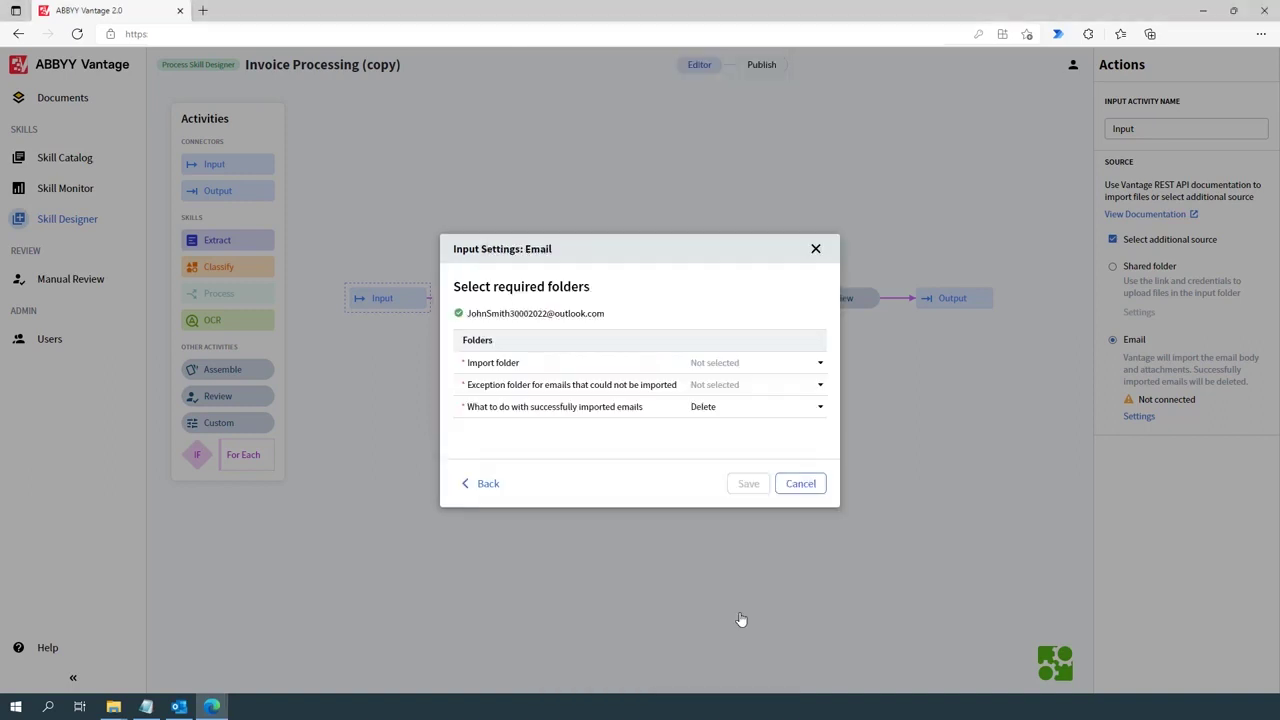
# Set the import folder to Vantage_Input and the exception folder for emails that could not be imported to Vantage_Exceptions.
pyautogui.click(820, 362)
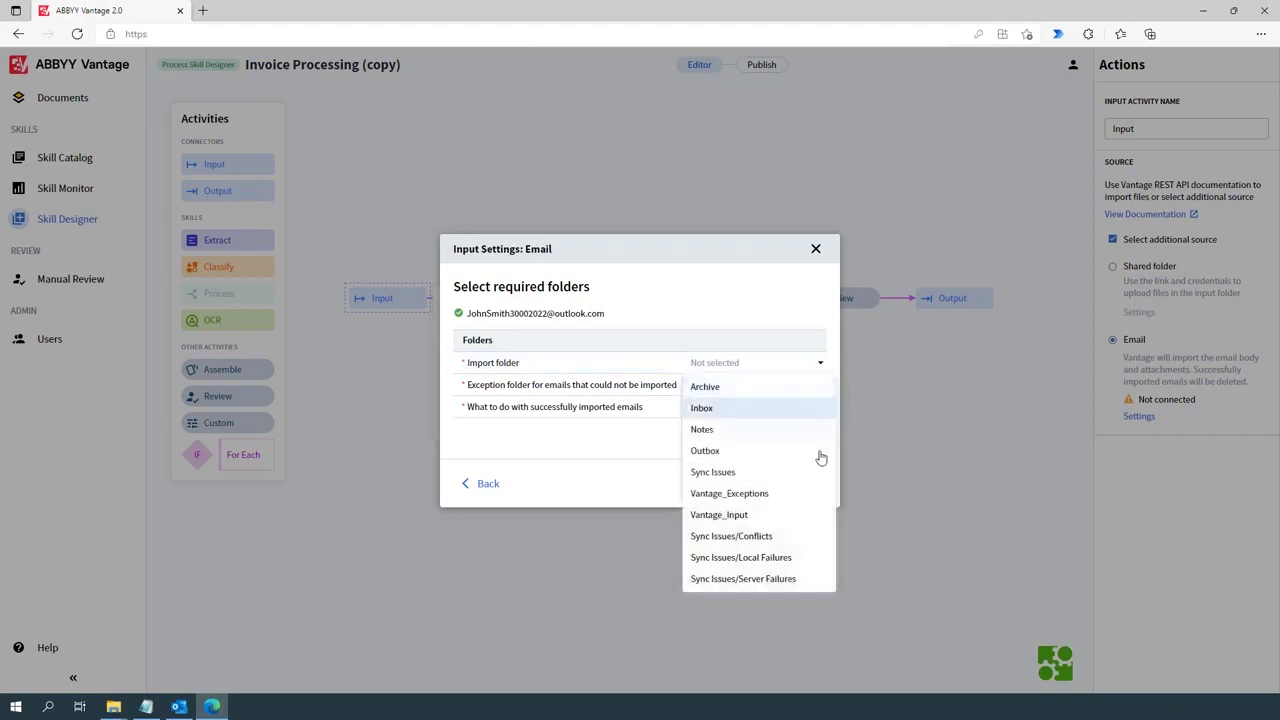
pyautogui.click(818, 515)
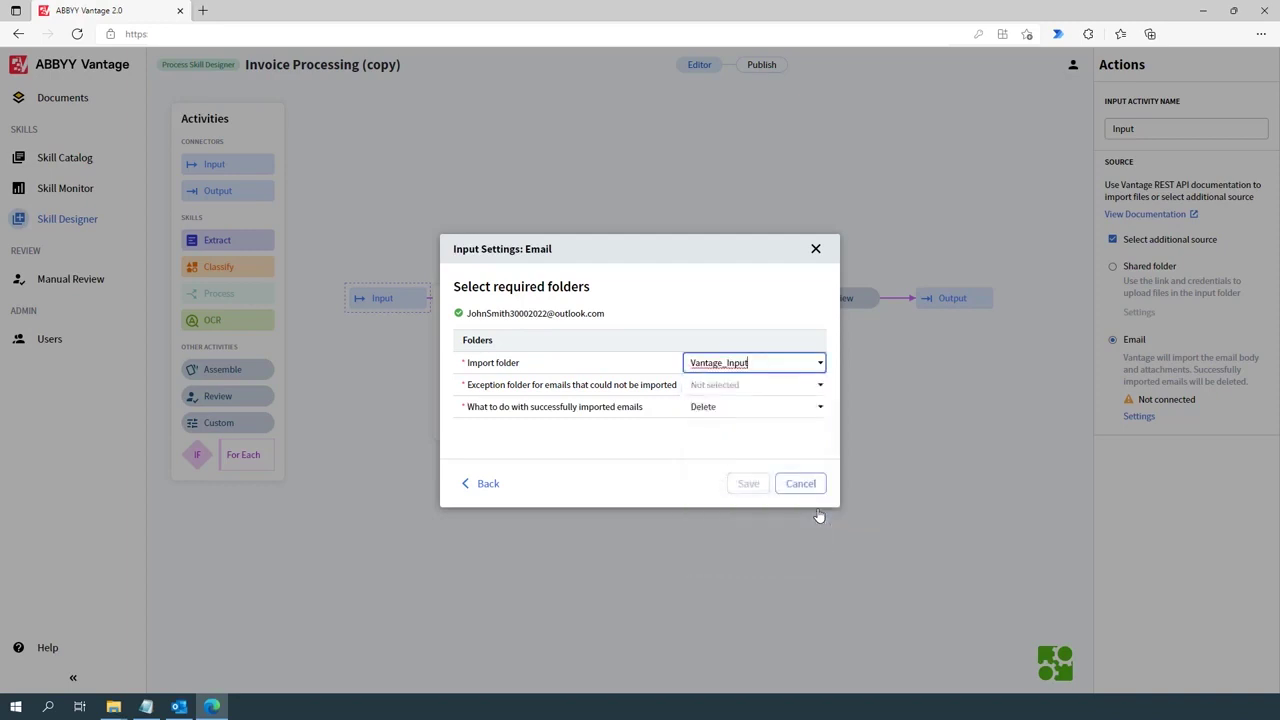
pyautogui.click(821, 385)
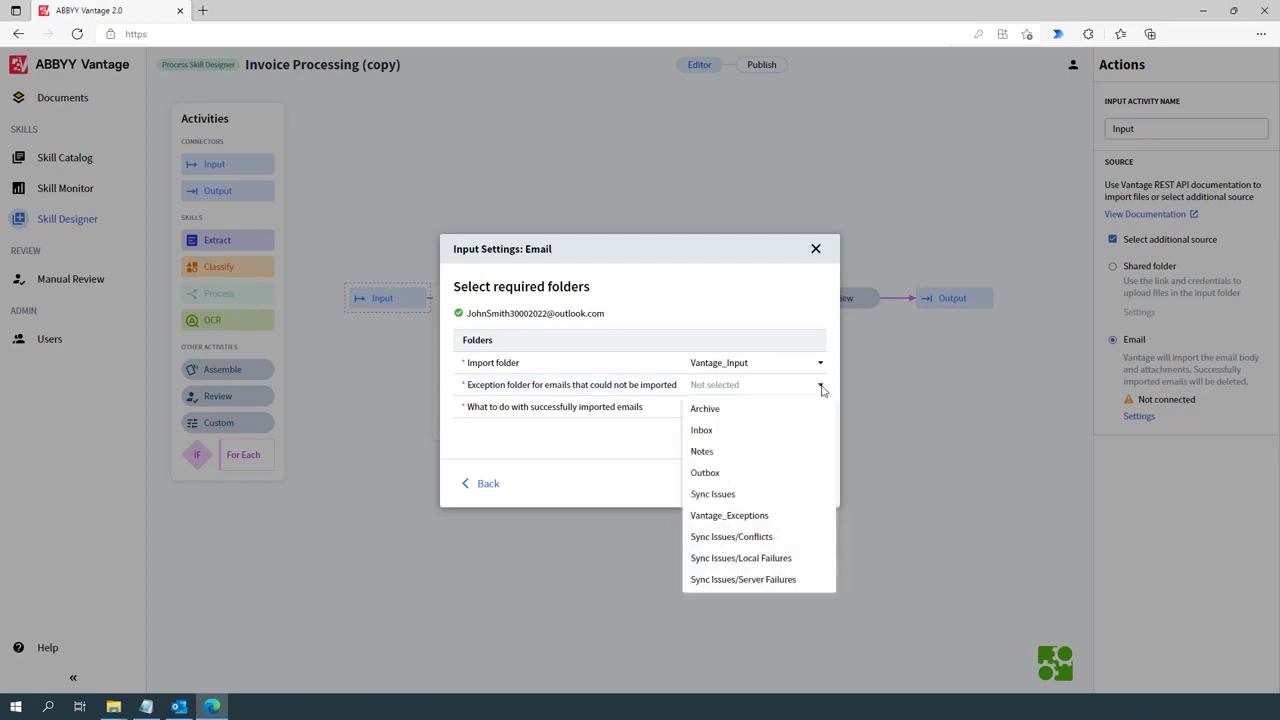
pyautogui.click(829, 516)
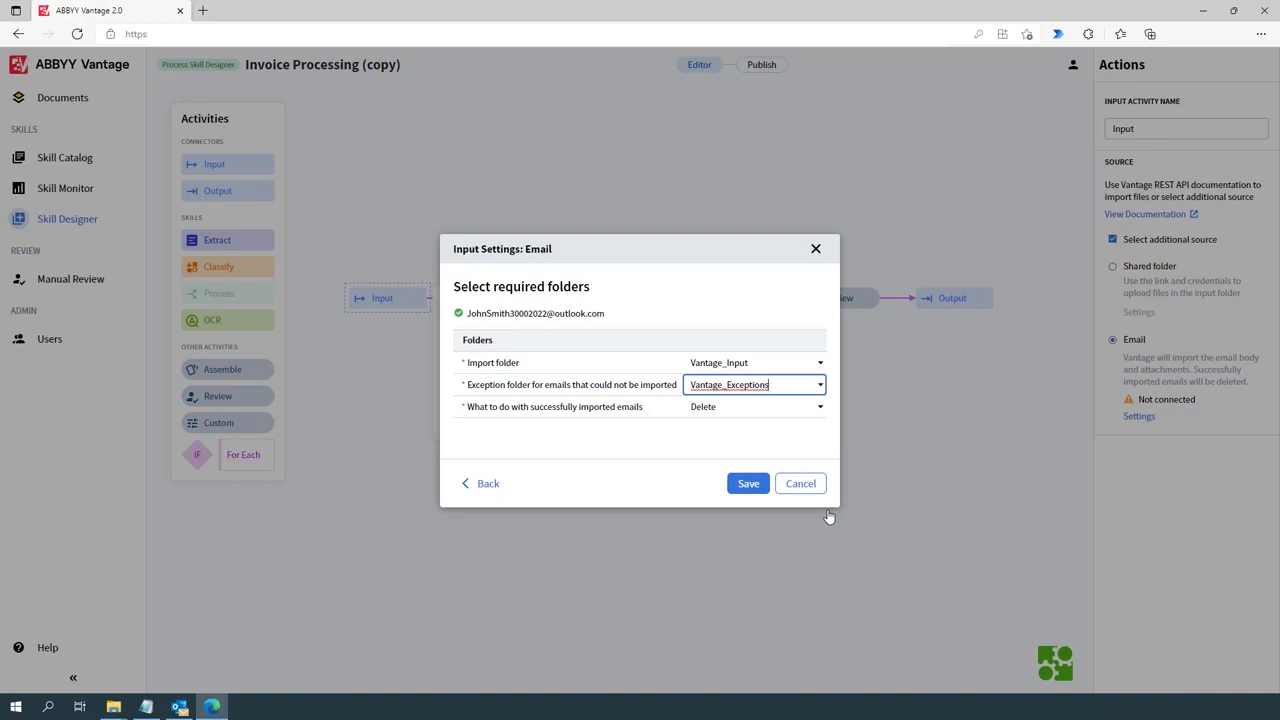
# Have successfully imported emails moved to the Archive folder and save the email input settings.
pyautogui.click(821, 407)
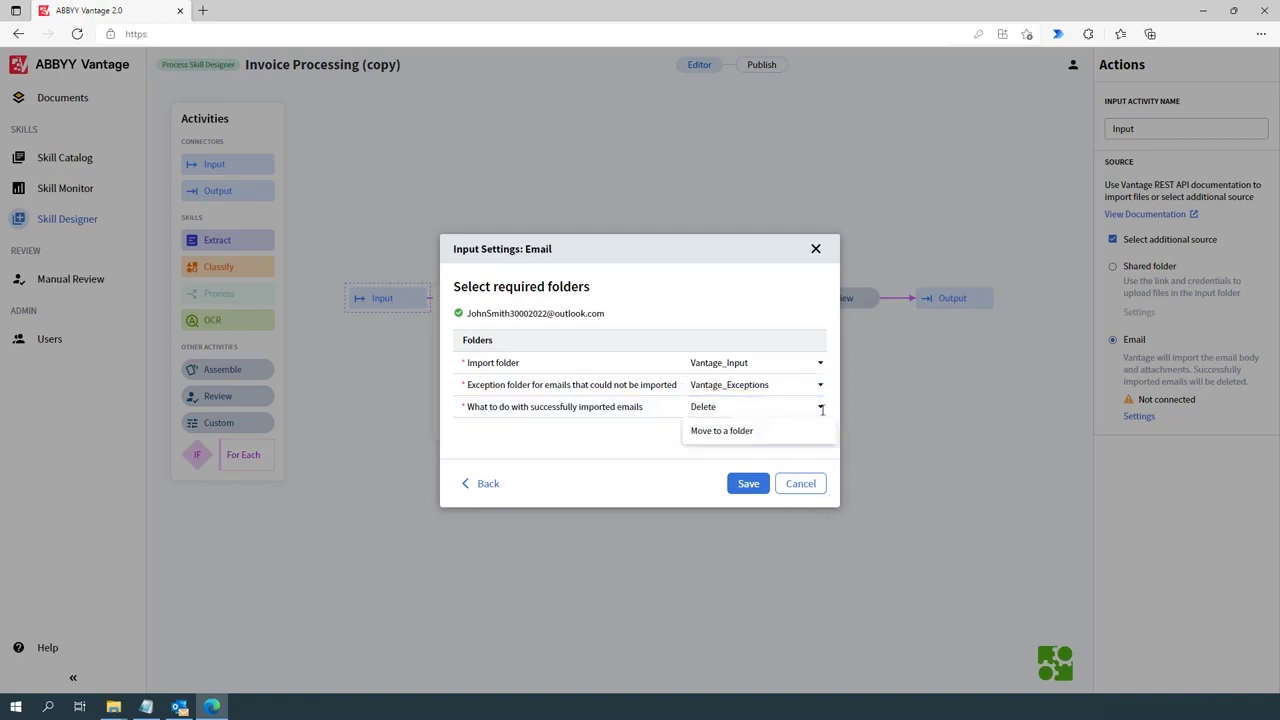
pyautogui.click(814, 432)
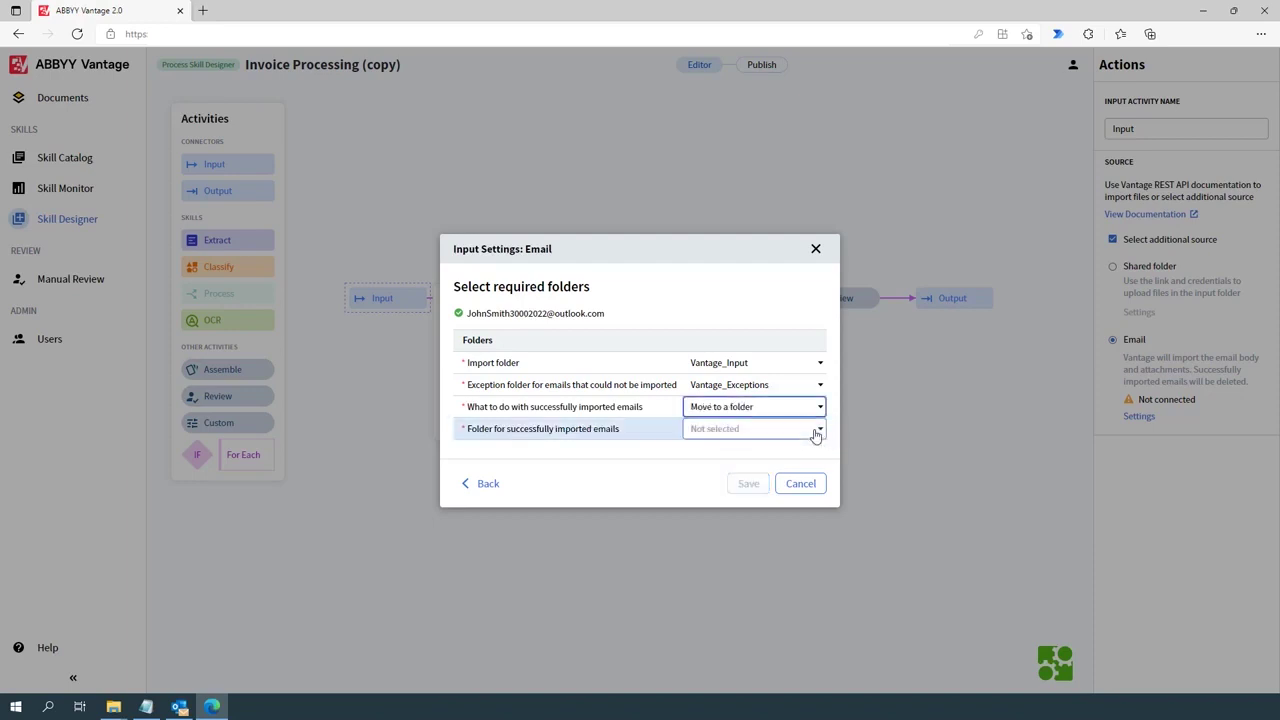
pyautogui.click(821, 429)
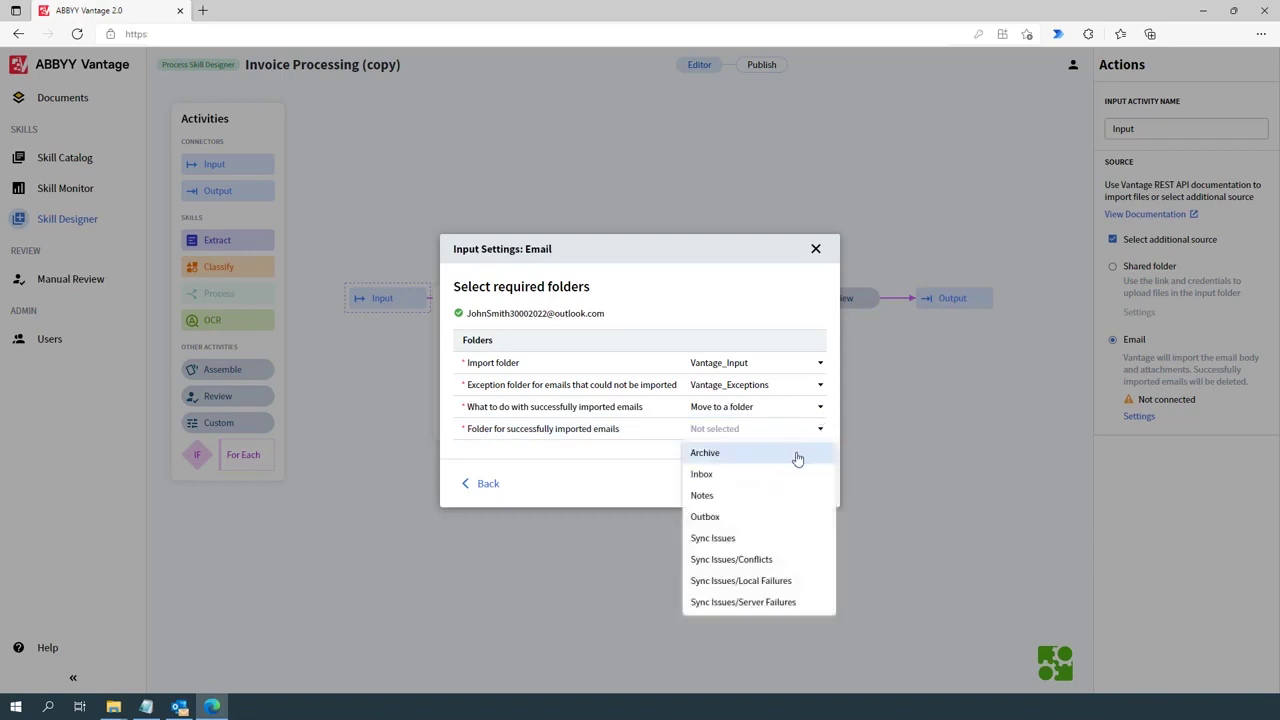
pyautogui.click(798, 456)
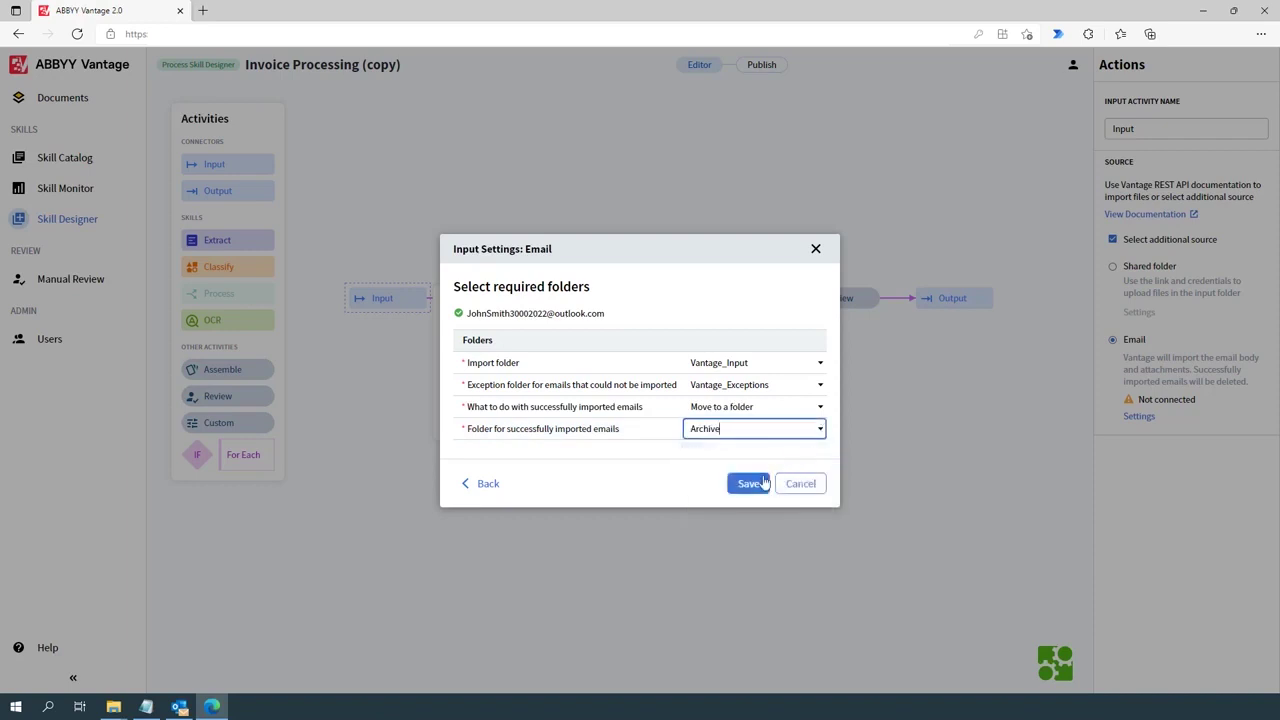
pyautogui.click(748, 484)
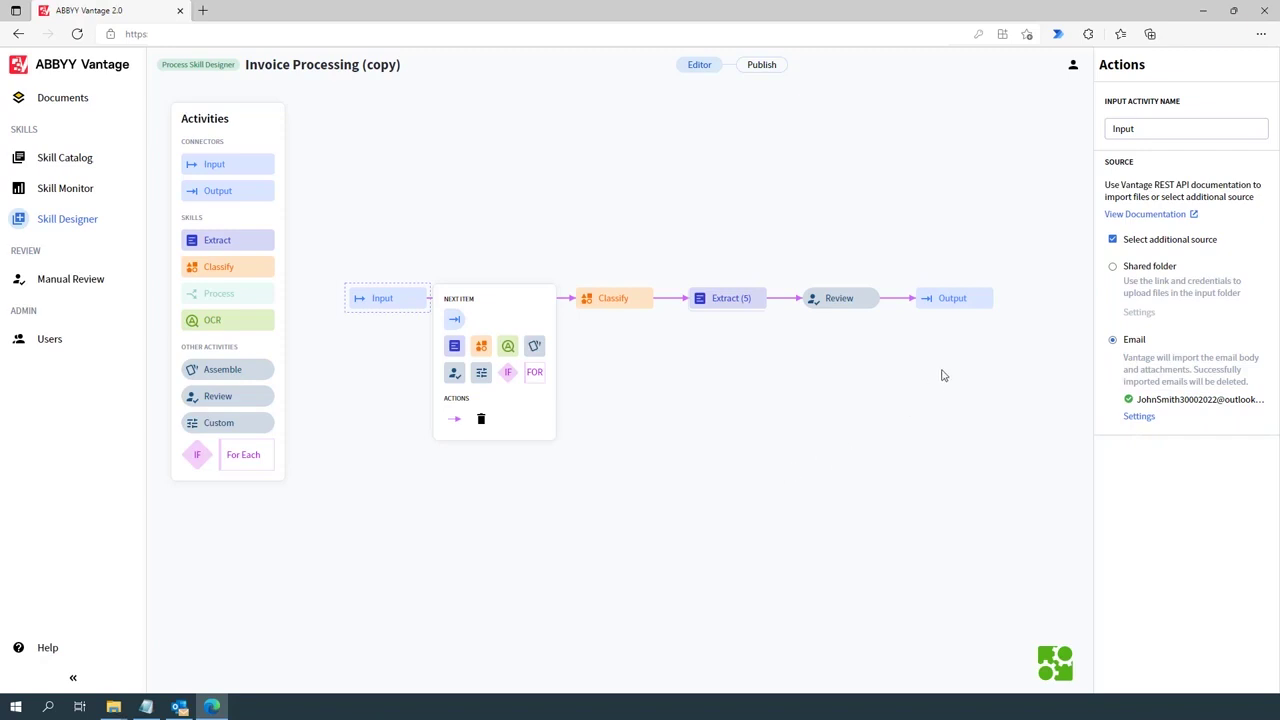
# Enable an additional destination for the Output activity, keep Shared folder as its type, and open the shared folder settings.
pyautogui.click(980, 308)
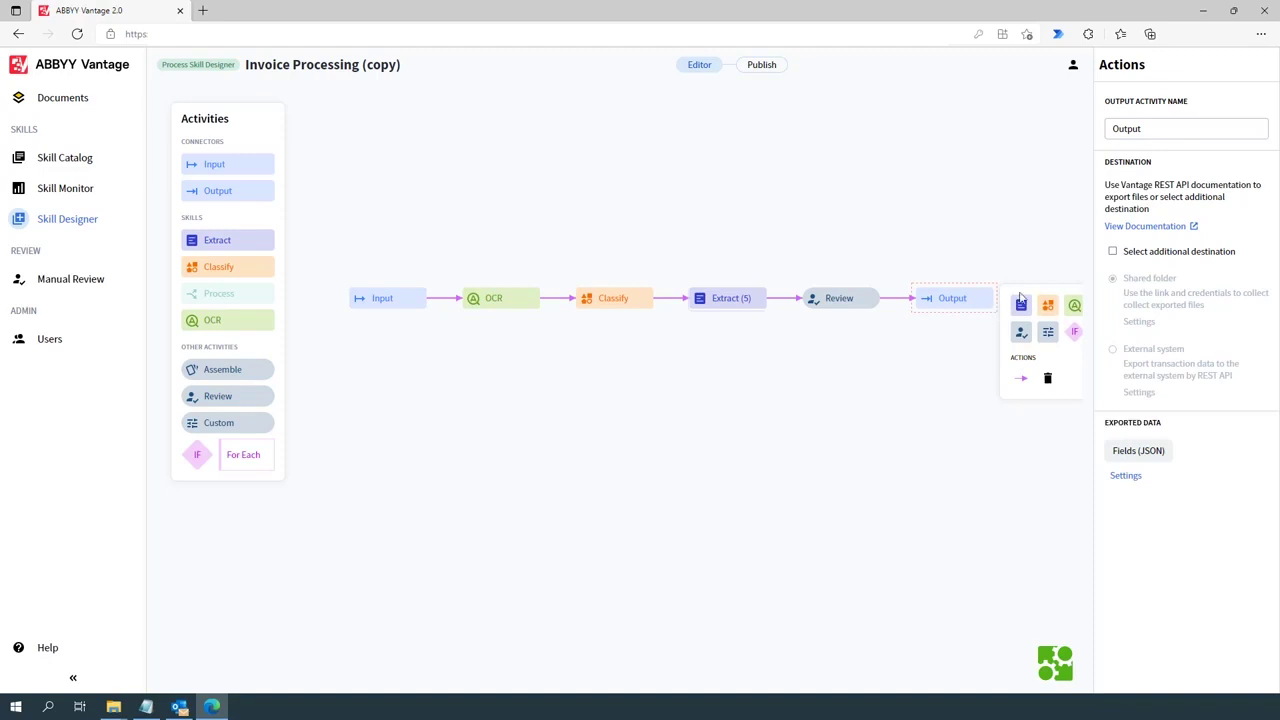
pyautogui.click(1112, 253)
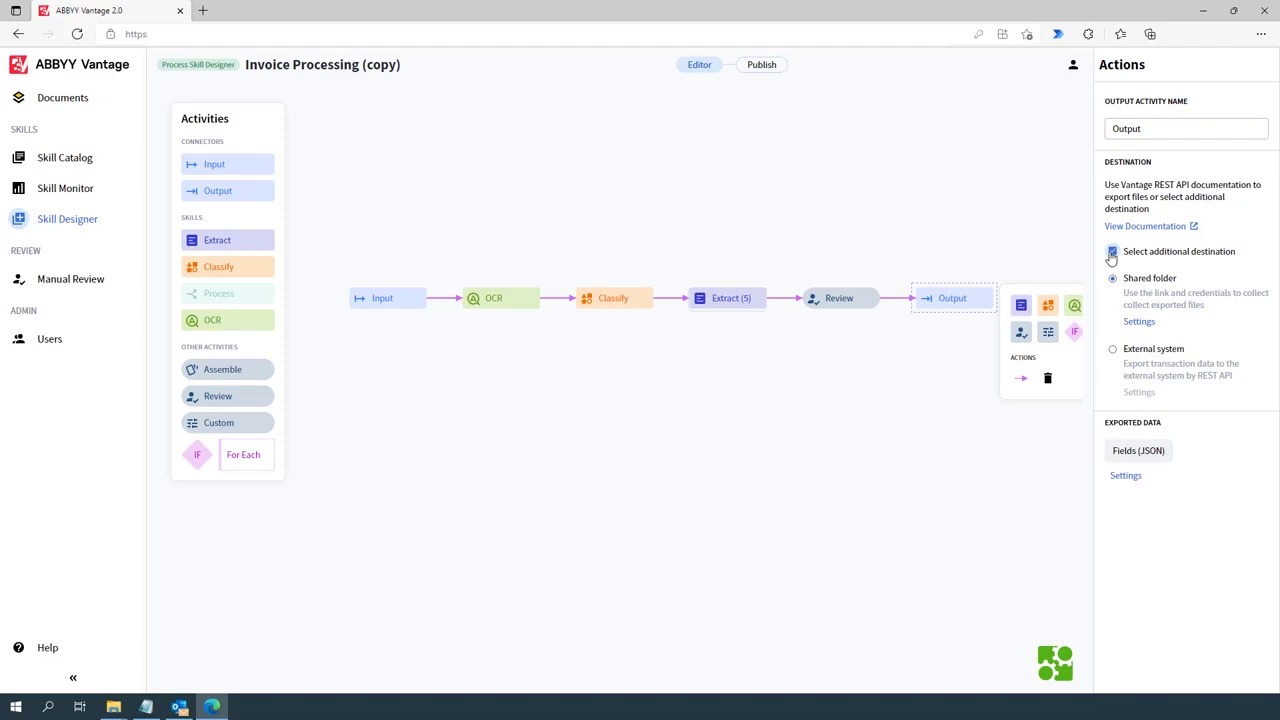
pyautogui.click(1139, 322)
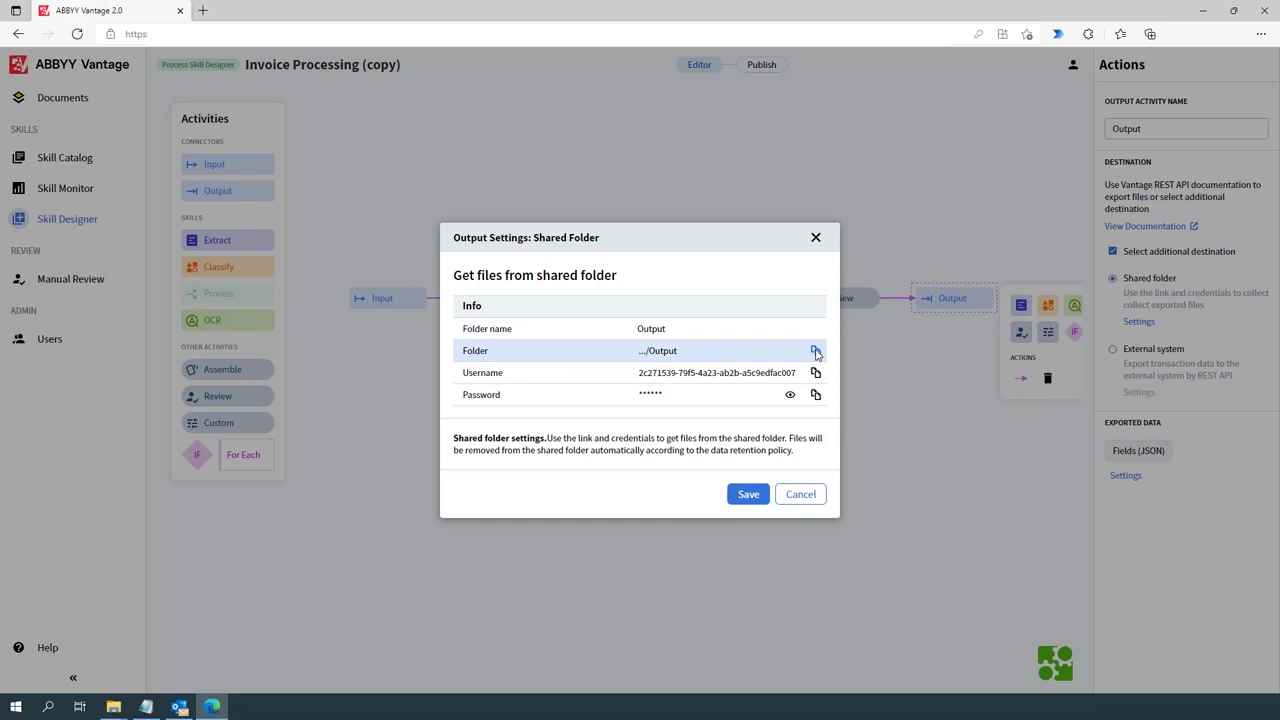
# Copy the Output shared folder link with its embedded password into the blank Notepad document, followed by an empty line.
pyautogui.click(146, 707)
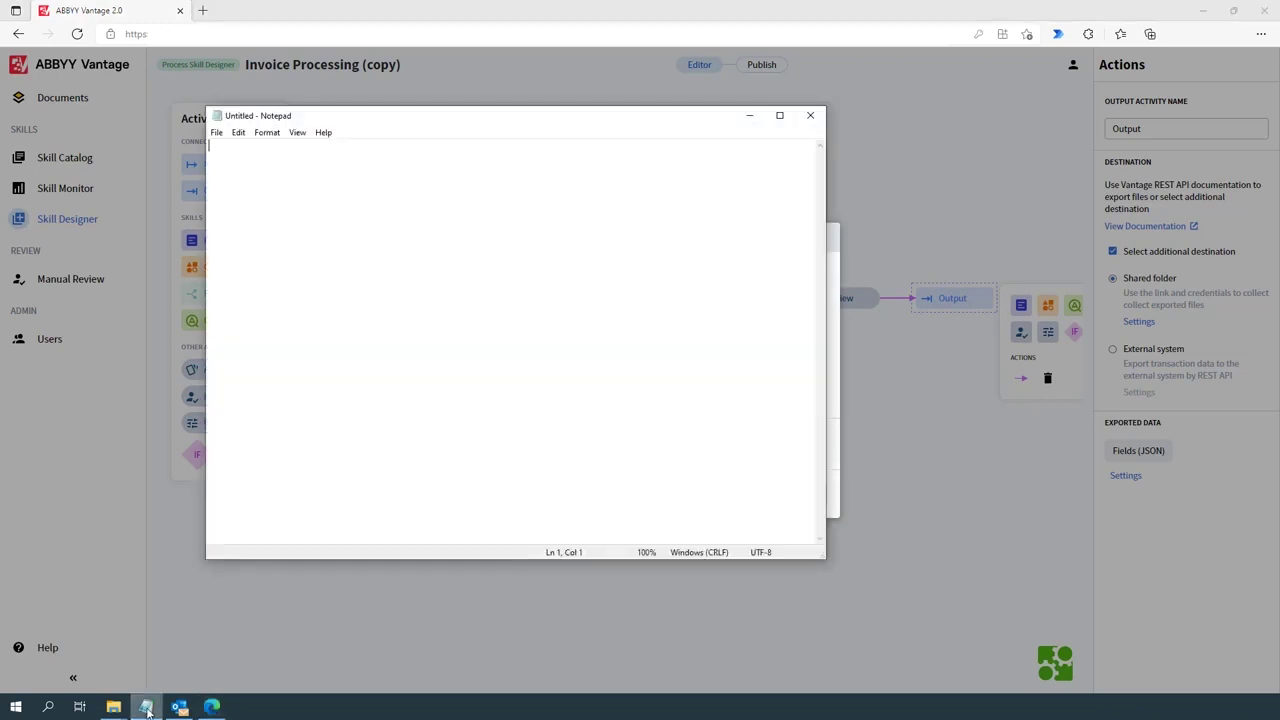
pyautogui.rightClick(236, 148)
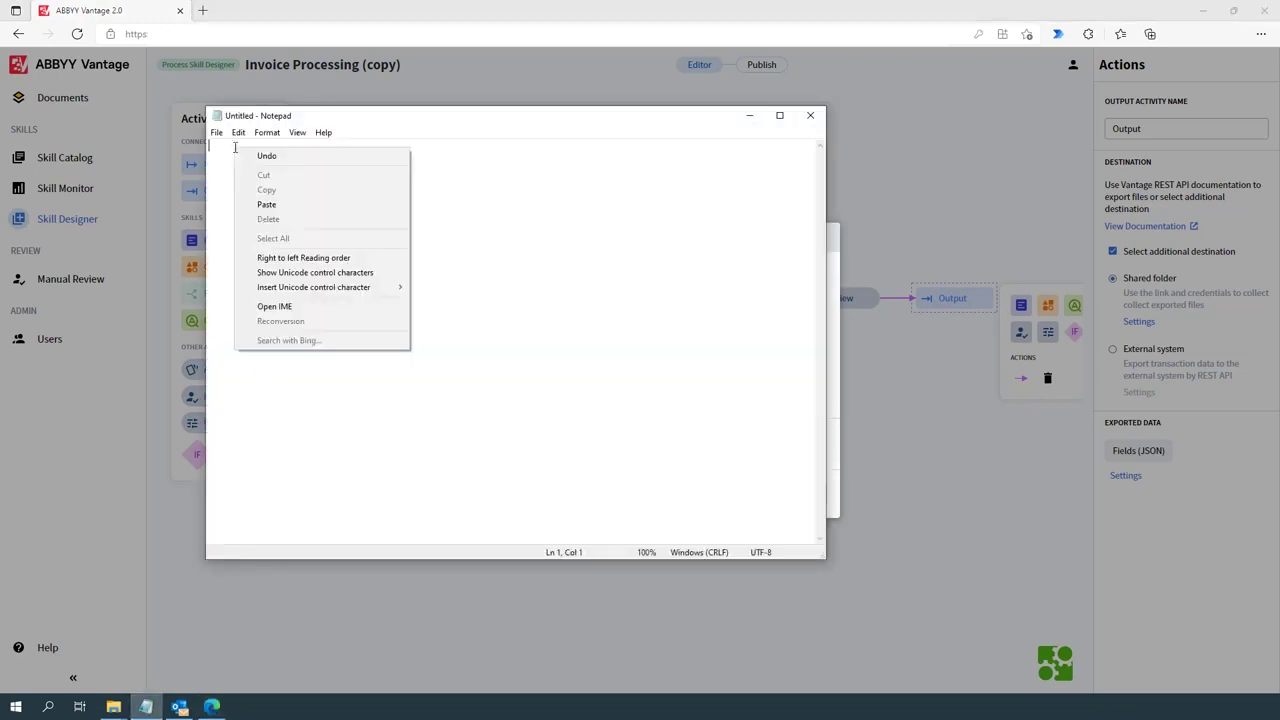
pyautogui.click(266, 204)
pyautogui.press('Return')
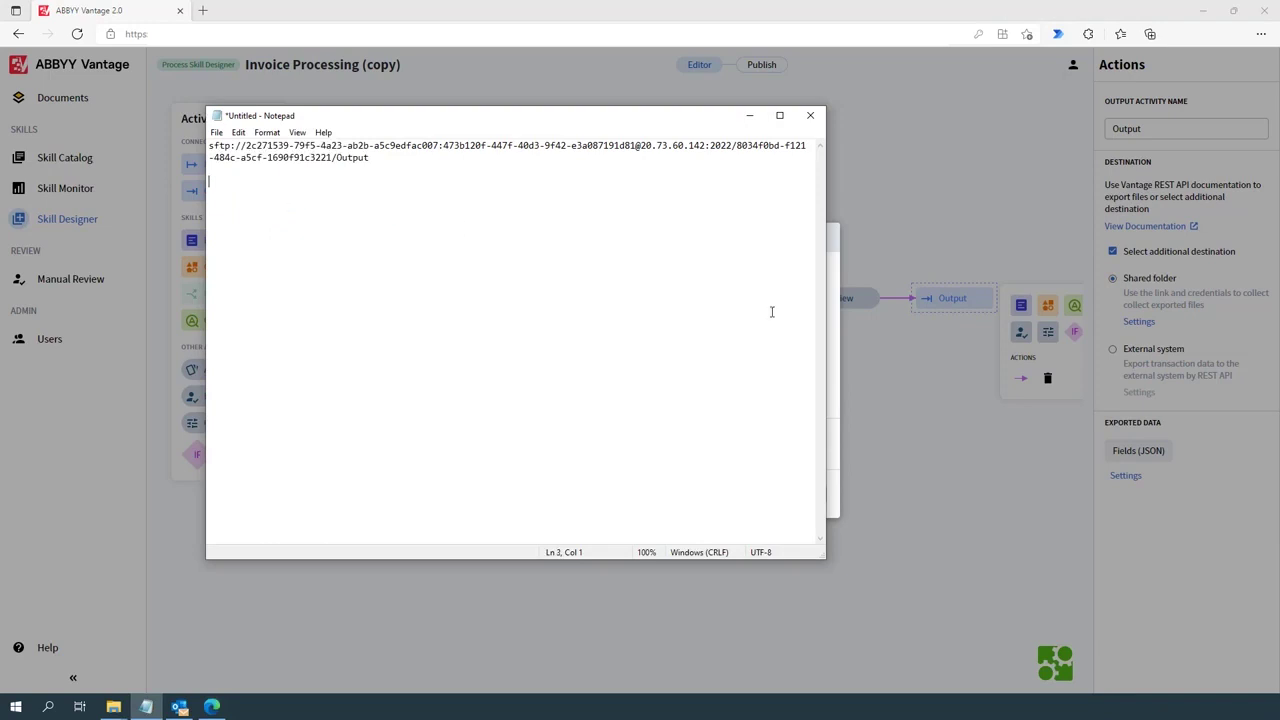
# Copy the shared folder's username from the output settings into the Notepad document below the folder link.
pyautogui.click(868, 342)
pyautogui.click(815, 372)
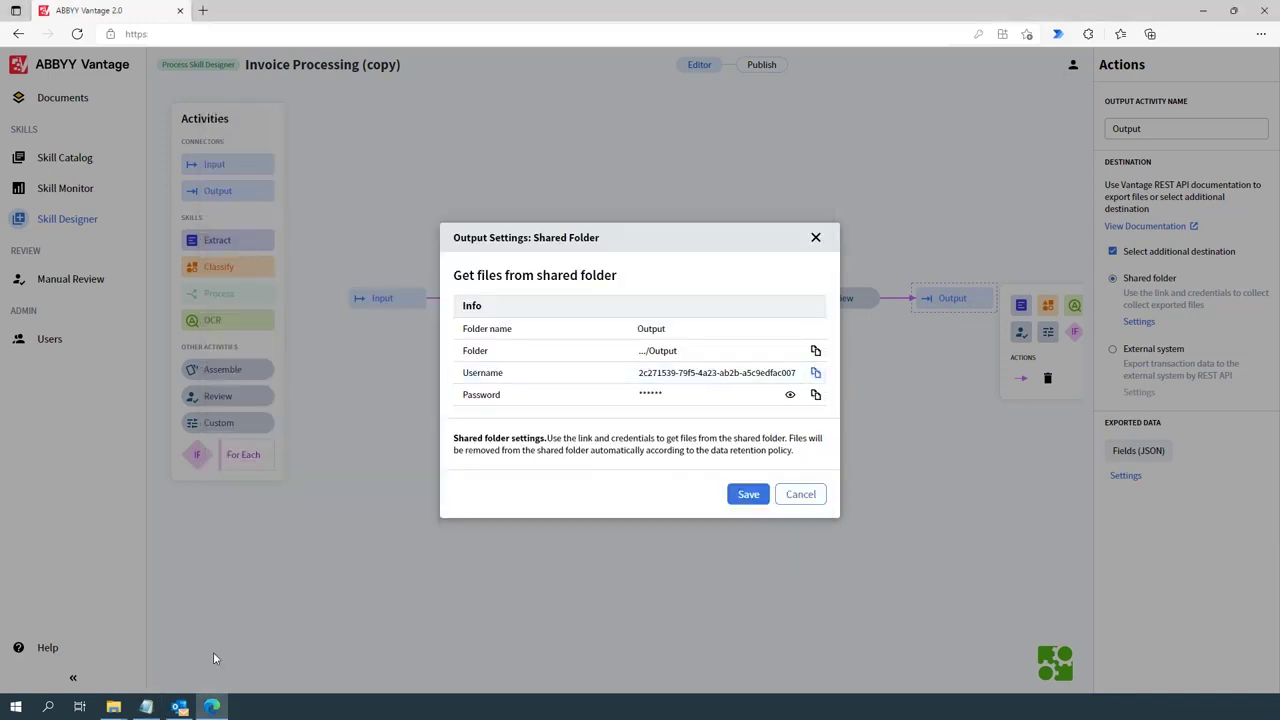
pyautogui.click(146, 707)
pyautogui.rightClick(248, 192)
pyautogui.click(296, 250)
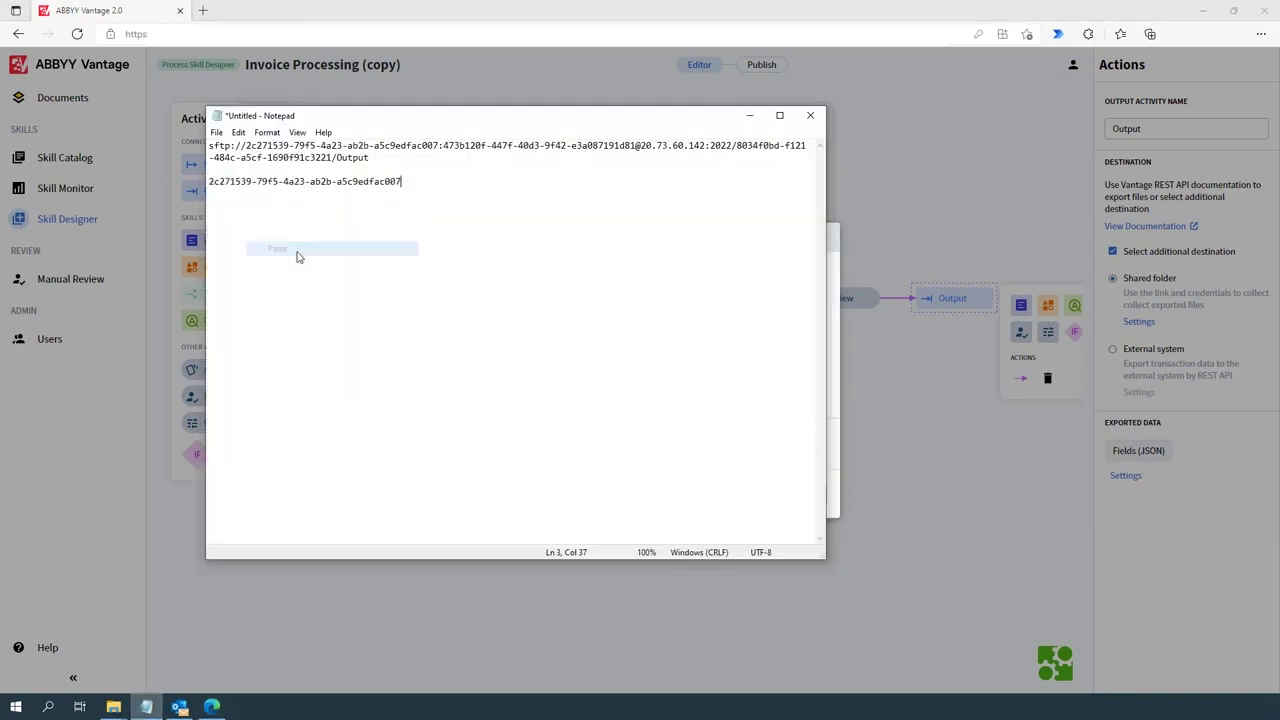
# Copy the shared folder's password into the Notepad document below the username, and save the shared folder output settings.
pyautogui.click(848, 394)
pyautogui.click(816, 395)
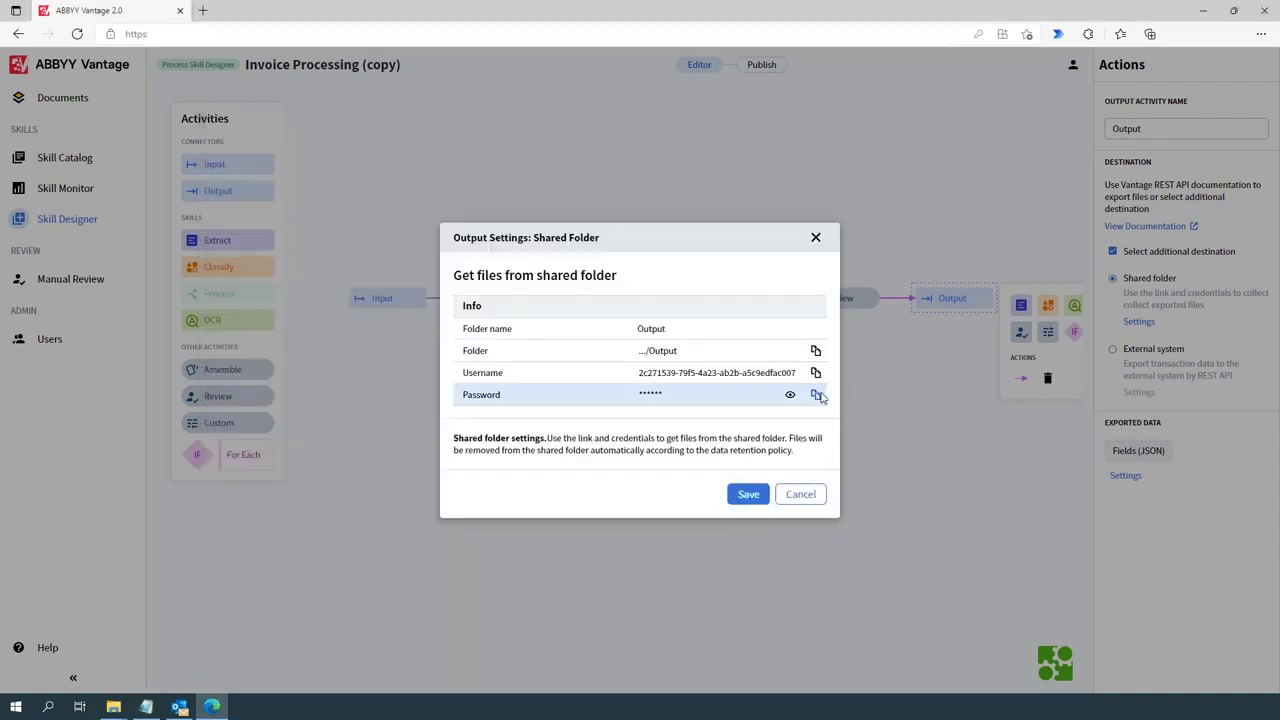
pyautogui.click(146, 707)
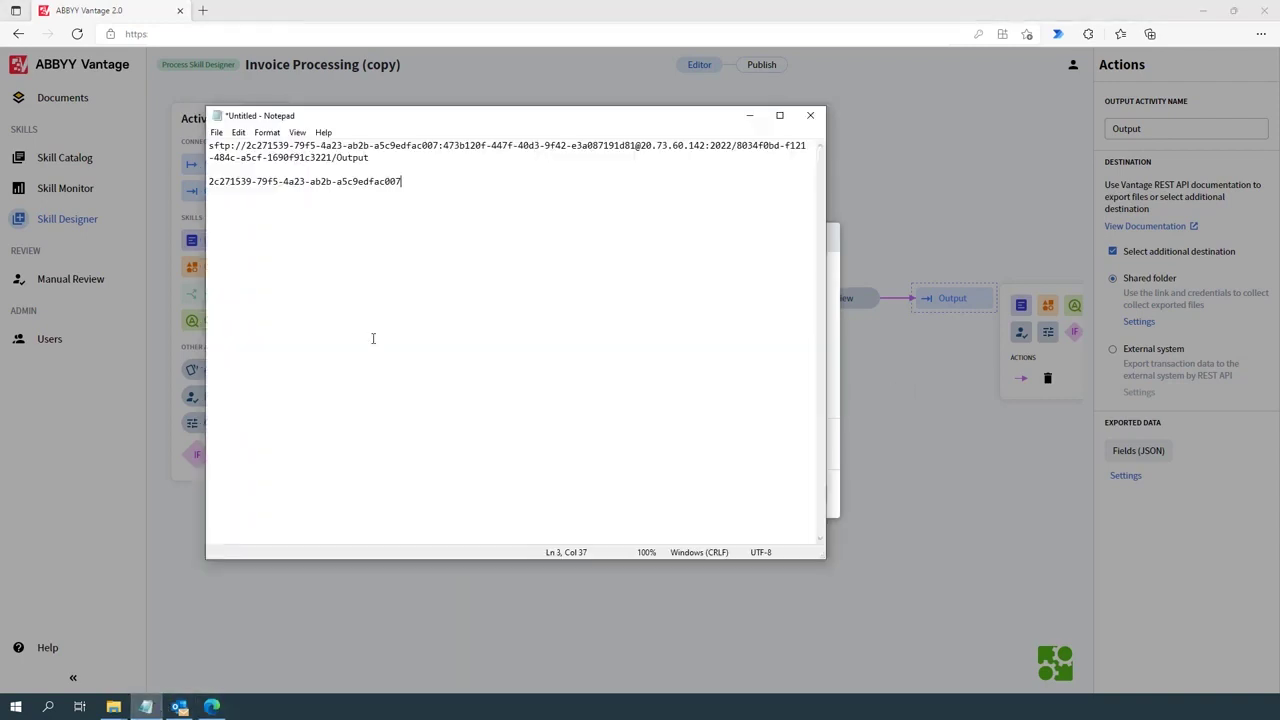
pyautogui.press('Return')
pyautogui.rightClick(423, 188)
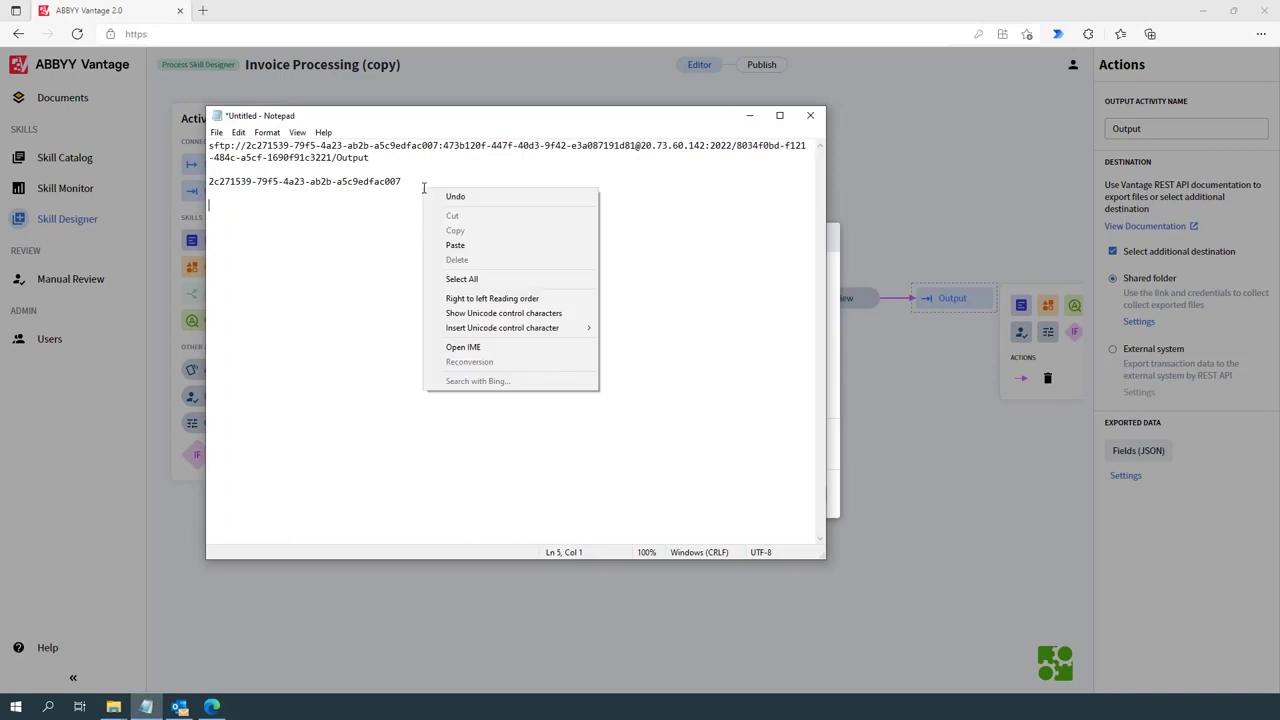
pyautogui.click(455, 246)
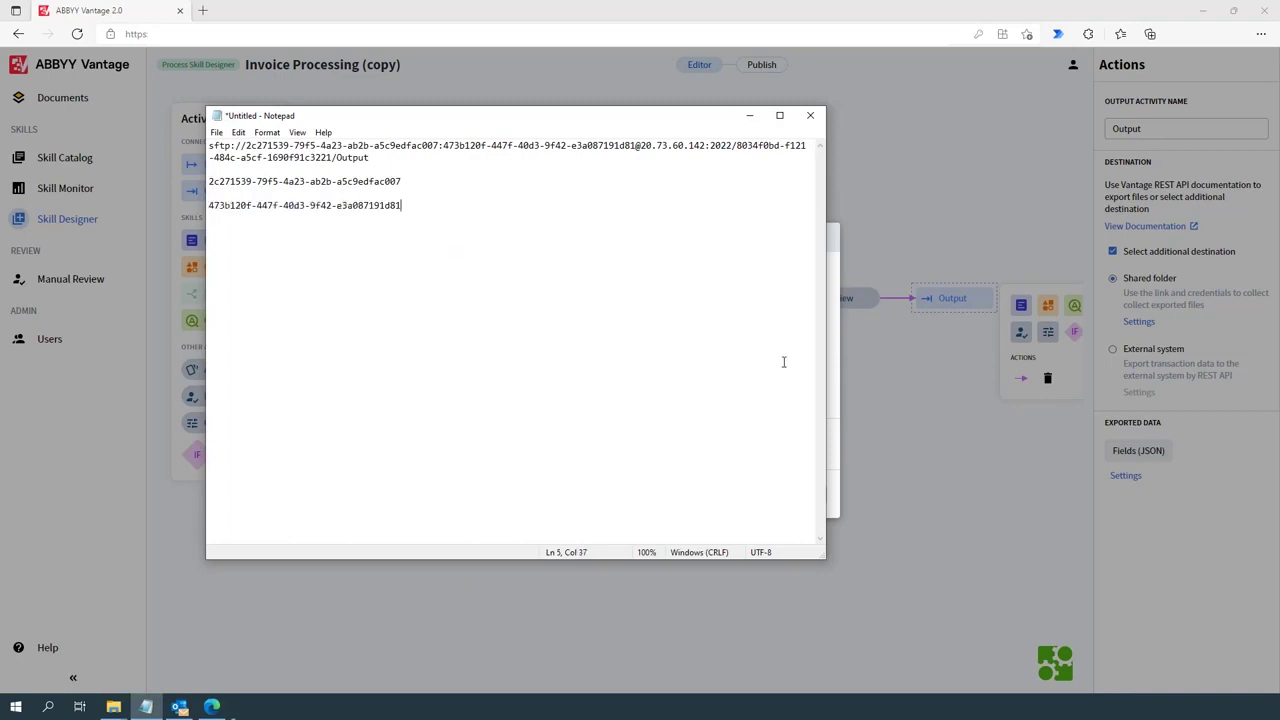
pyautogui.click(870, 380)
pyautogui.click(762, 498)
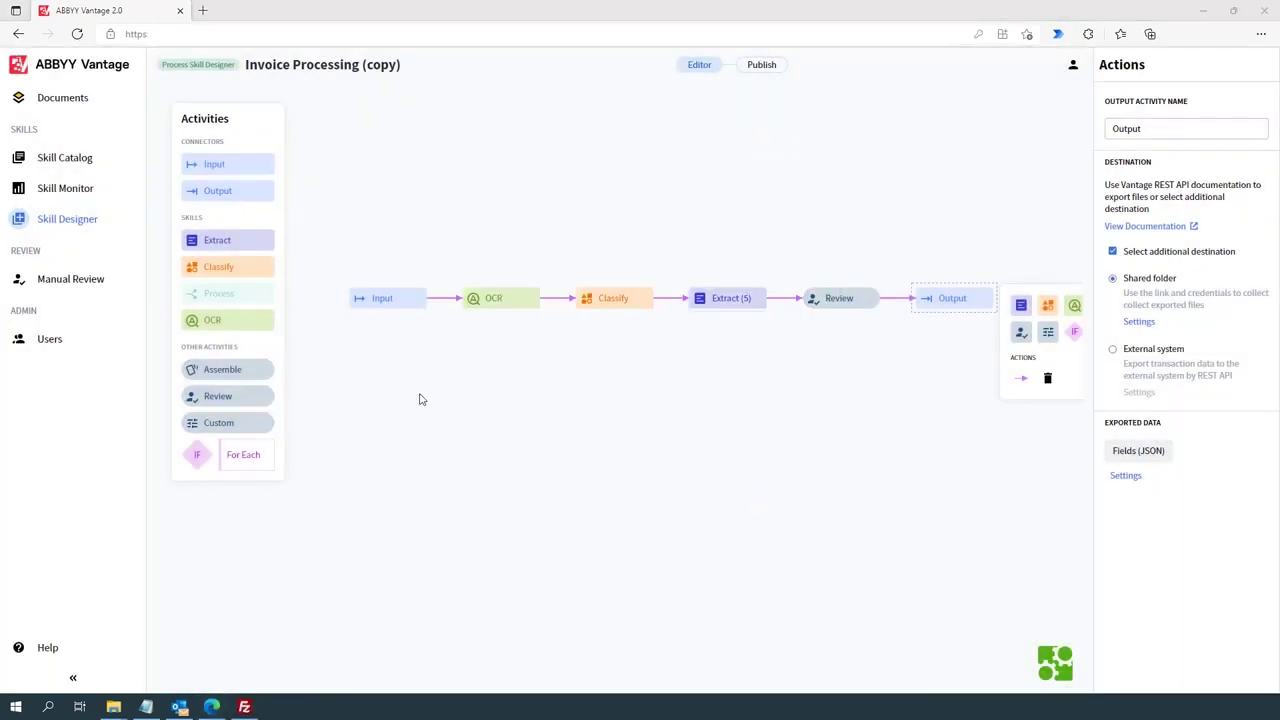
# Switch to FileZilla and fill in the host with the folder link, including its embedded password, copied from Notepad.
pyautogui.click(244, 707)
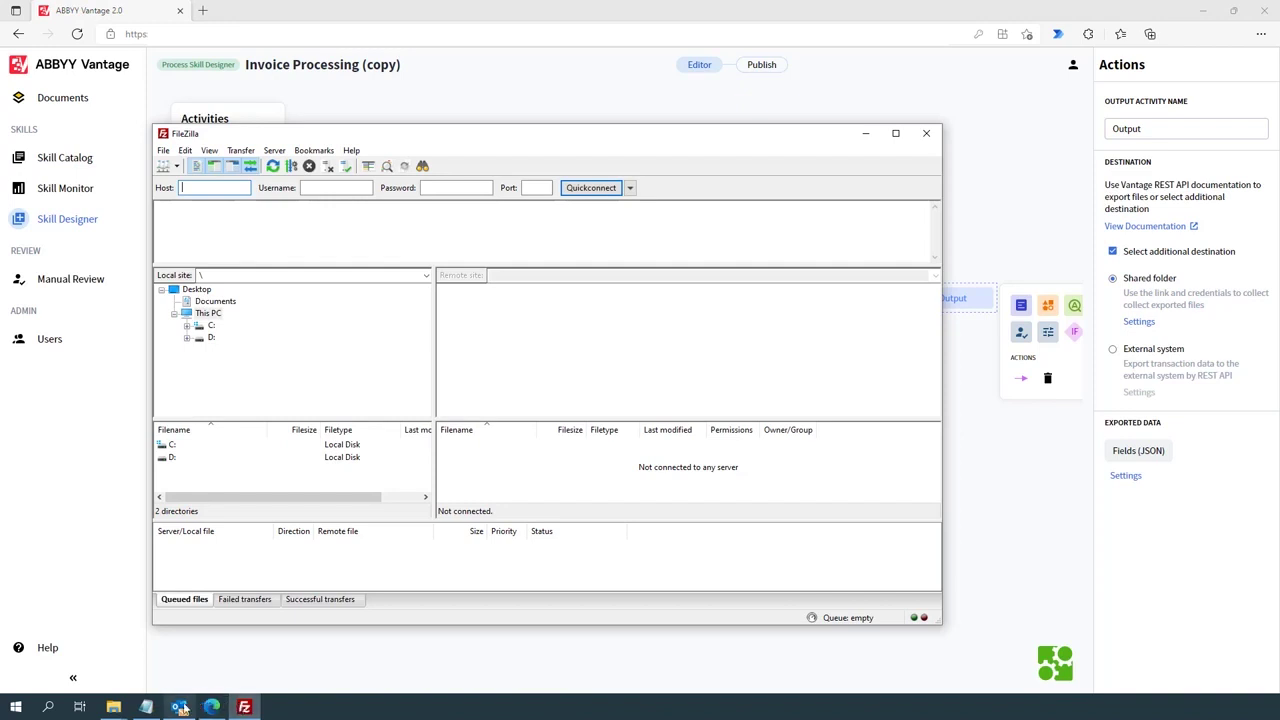
pyautogui.click(146, 707)
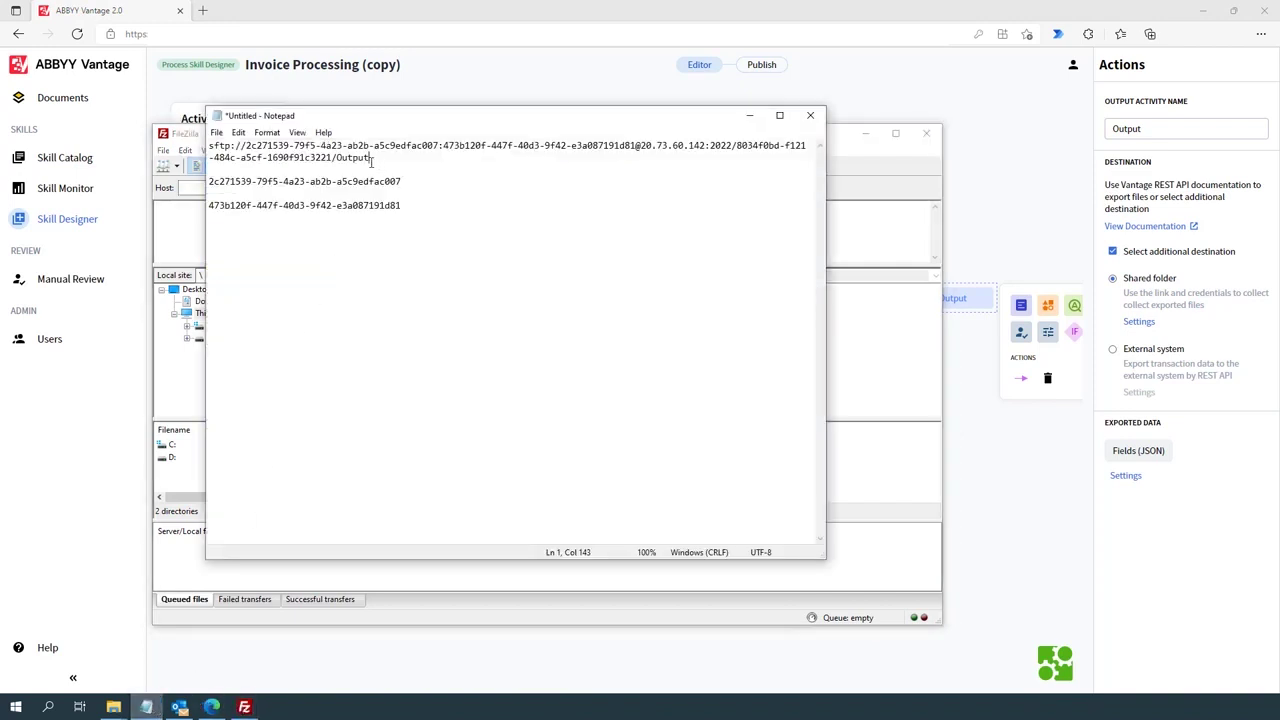
pyautogui.moveTo(370, 158); pyautogui.dragTo(208, 147)
pyautogui.rightClick(240, 148)
pyautogui.click(271, 189)
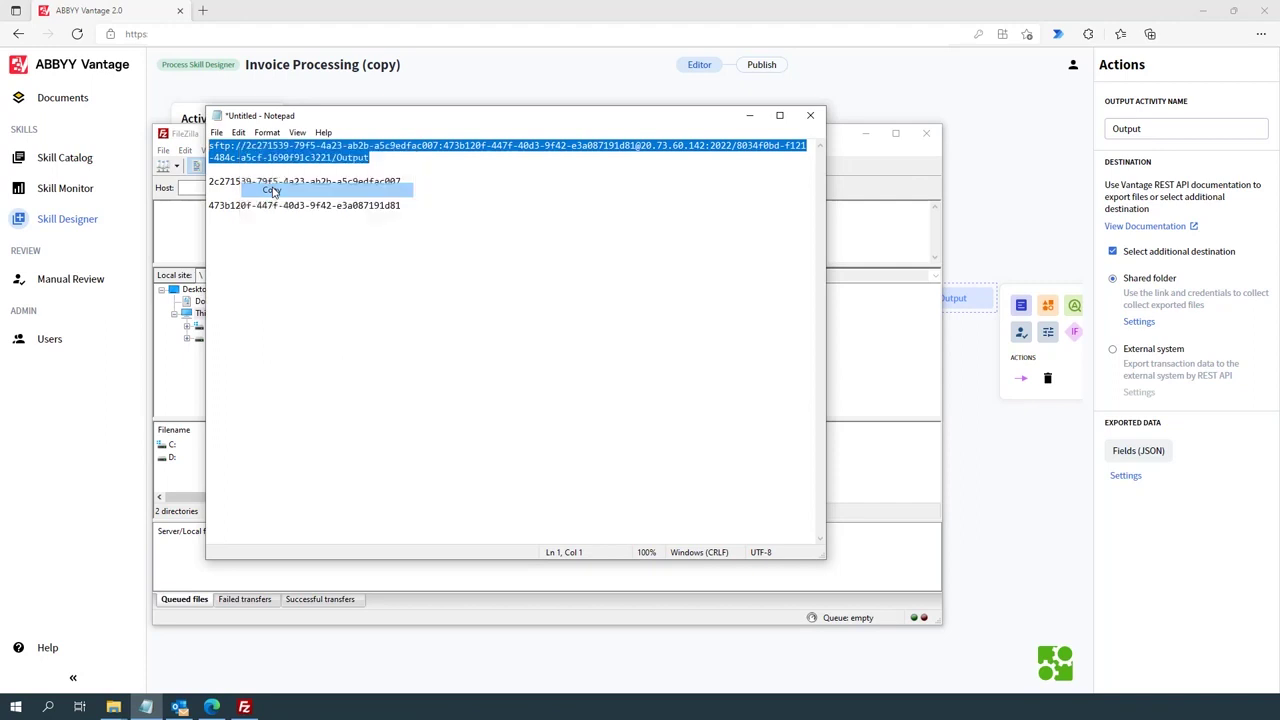
pyautogui.click(196, 187)
pyautogui.rightClick(196, 187)
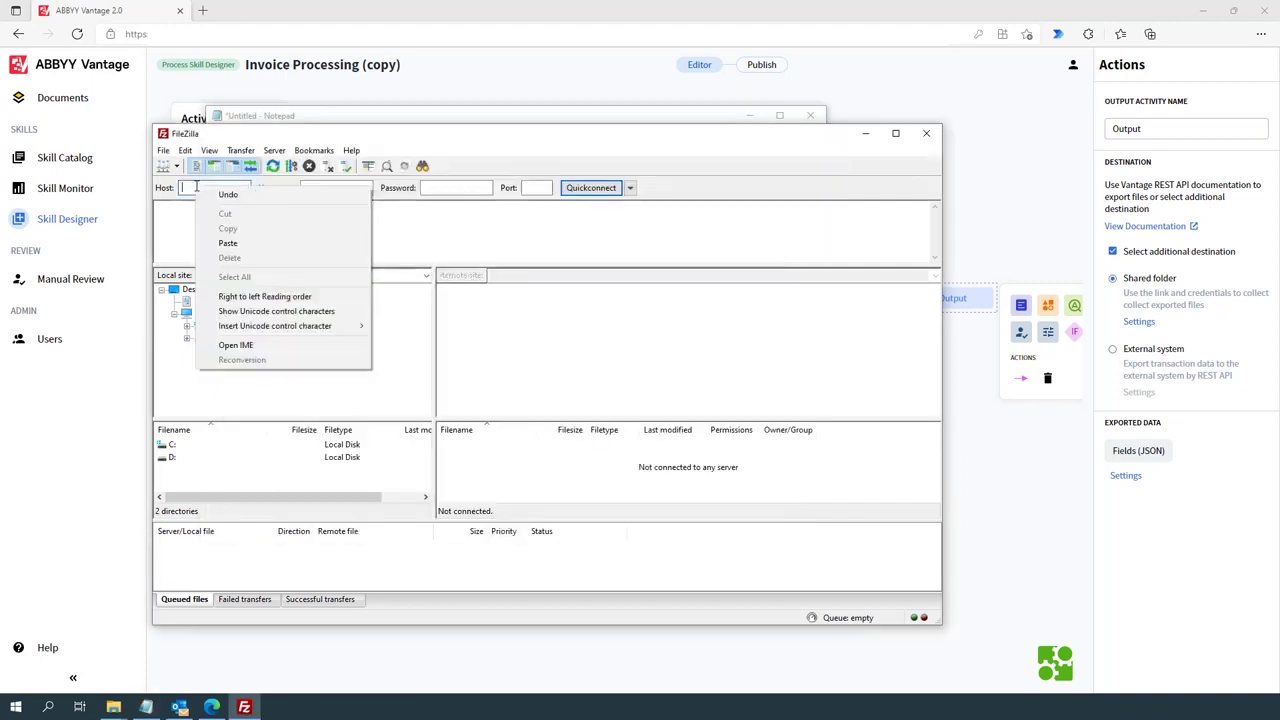
pyautogui.click(258, 244)
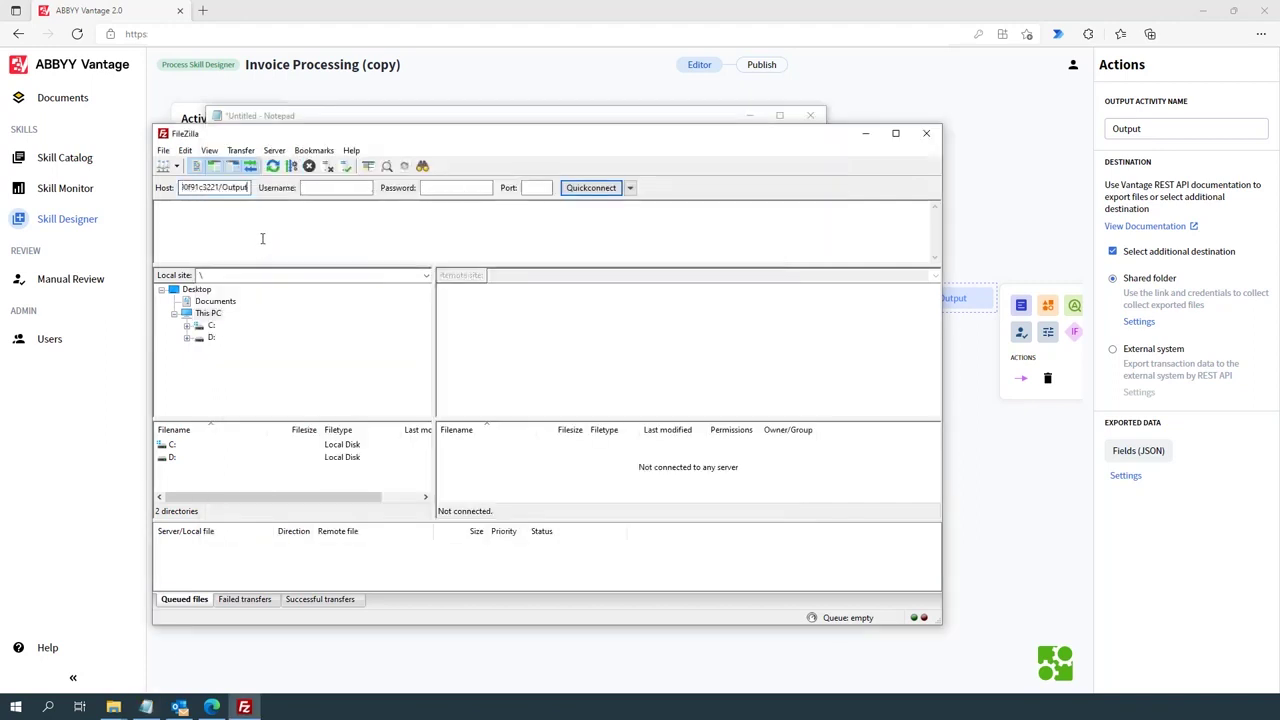
# Fill in the FileZilla connection's username with the shared folder username copied from Notepad.
pyautogui.click(385, 118)
pyautogui.moveTo(408, 184); pyautogui.dragTo(205, 183)
pyautogui.rightClick(221, 183)
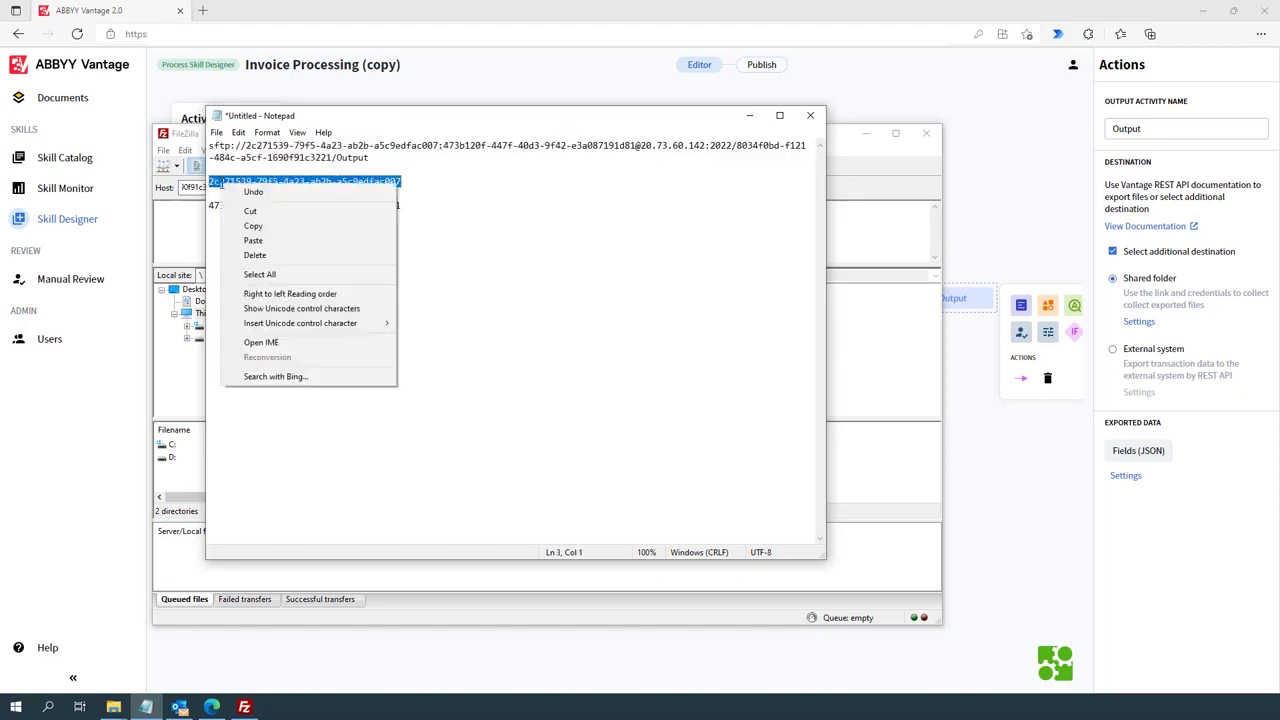
pyautogui.click(253, 226)
pyautogui.hotkey('alt', 'Tab')
pyautogui.rightClick(323, 191)
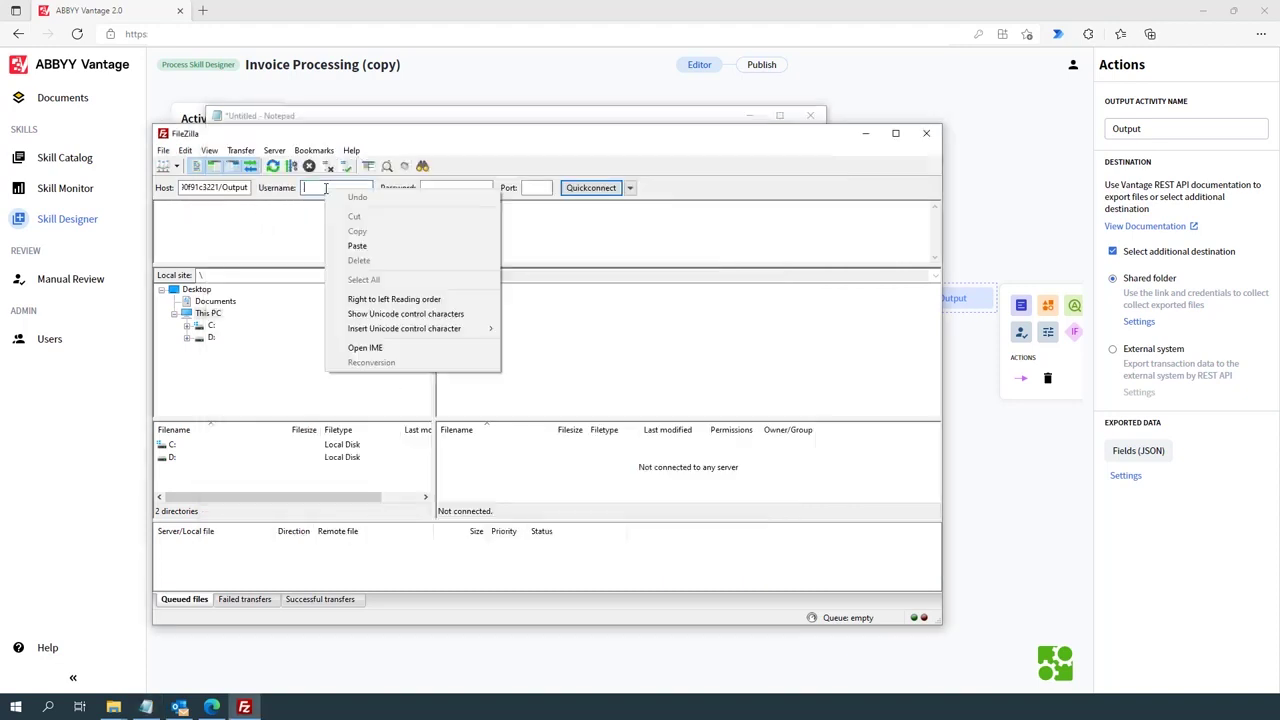
pyautogui.click(349, 243)
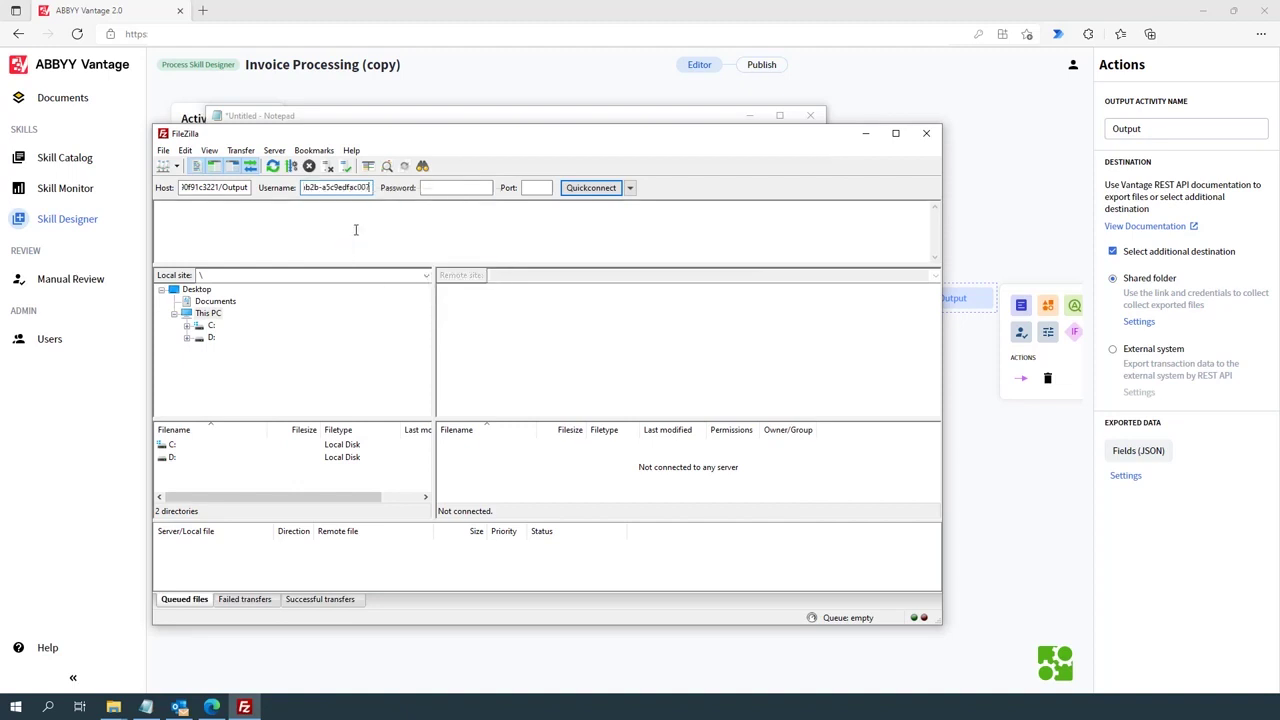
# Fill in the FileZilla connection's password copied from Notepad, and connect to the server, accepting its unknown host key.
pyautogui.click(438, 118)
pyautogui.moveTo(406, 205); pyautogui.dragTo(207, 203)
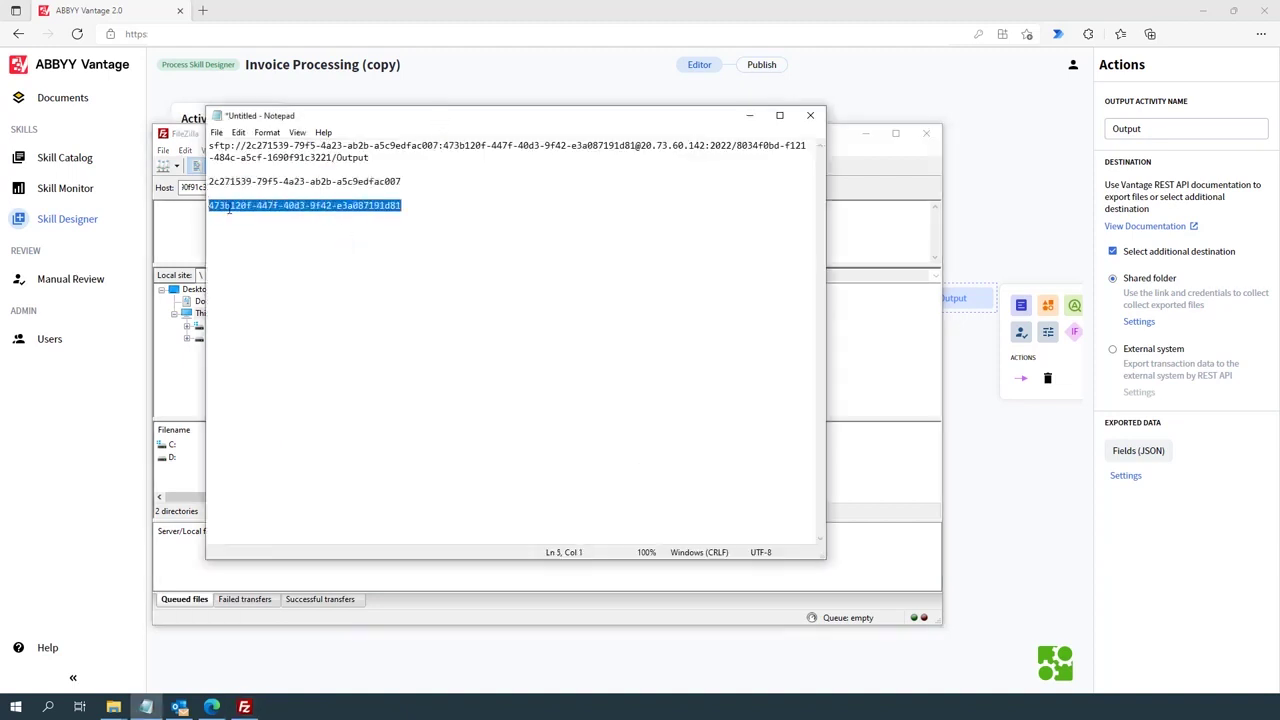
pyautogui.rightClick(226, 204)
pyautogui.click(259, 252)
pyautogui.click(200, 134)
pyautogui.rightClick(440, 190)
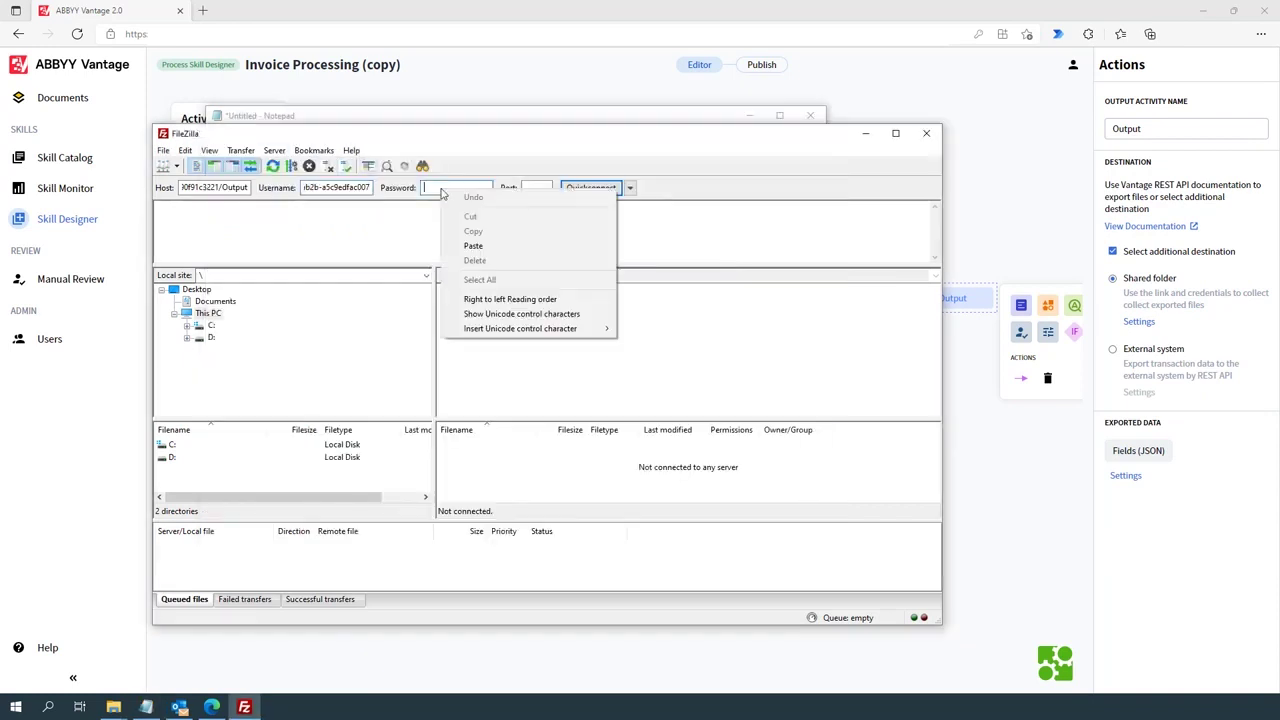
pyautogui.click(475, 245)
pyautogui.click(590, 188)
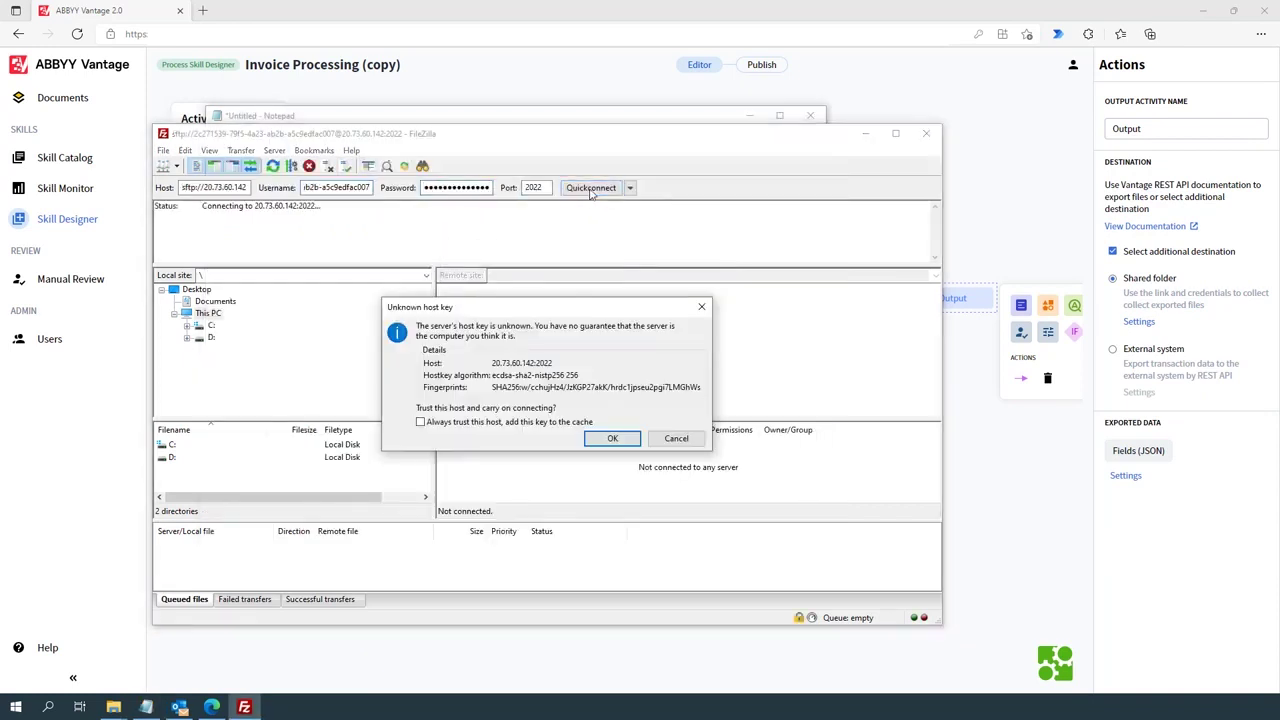
pyautogui.click(613, 439)
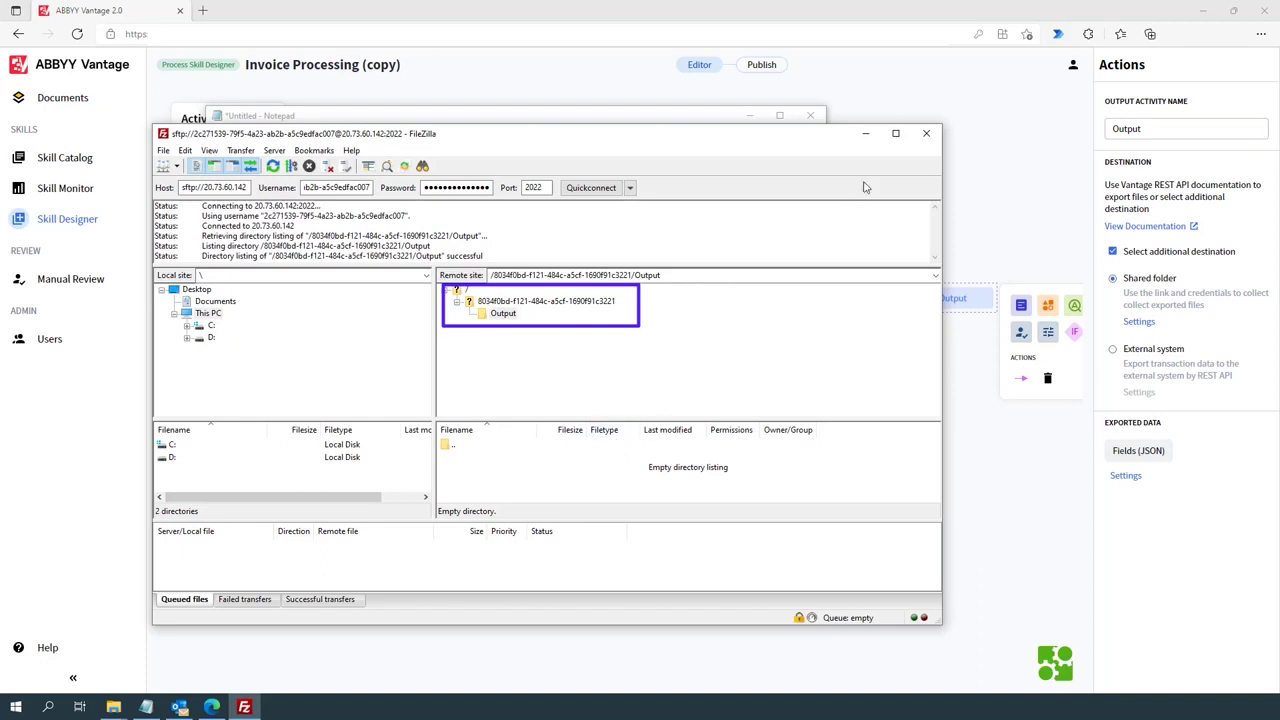
# Return to ABBYY Vantage, add PDF to the Output activity's exported data, and save the export settings.
pyautogui.click(867, 135)
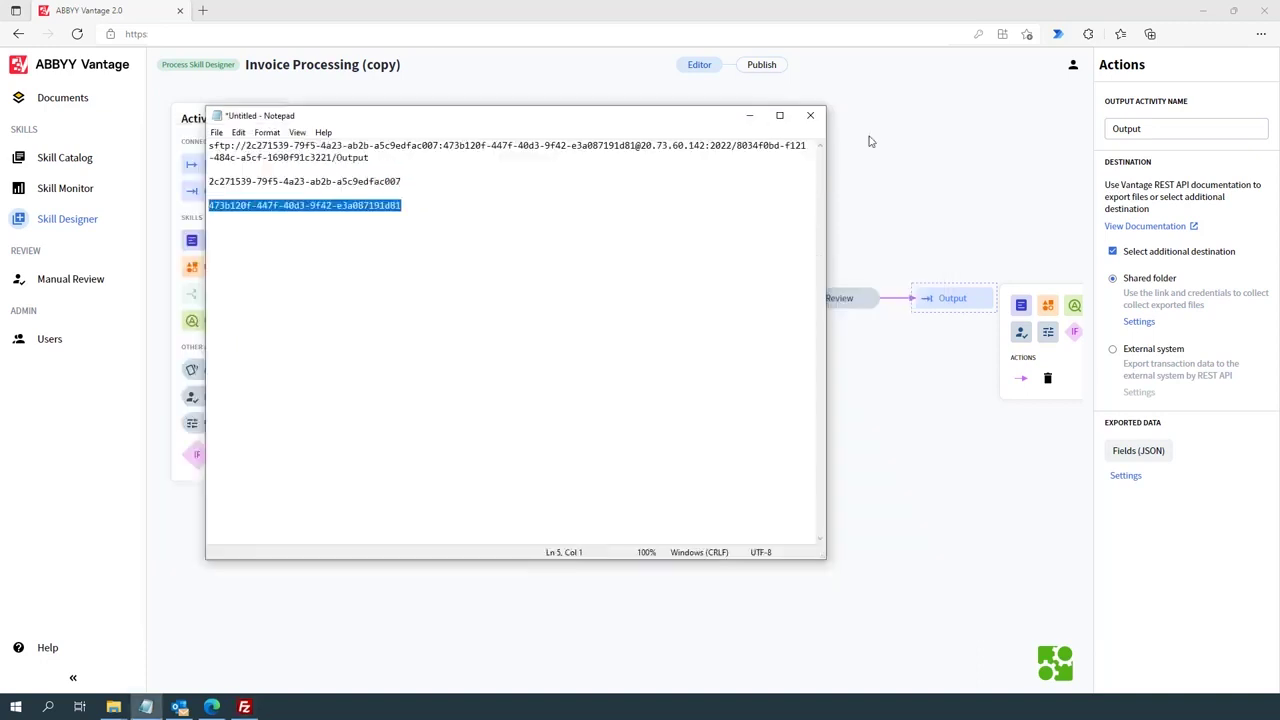
pyautogui.click(749, 116)
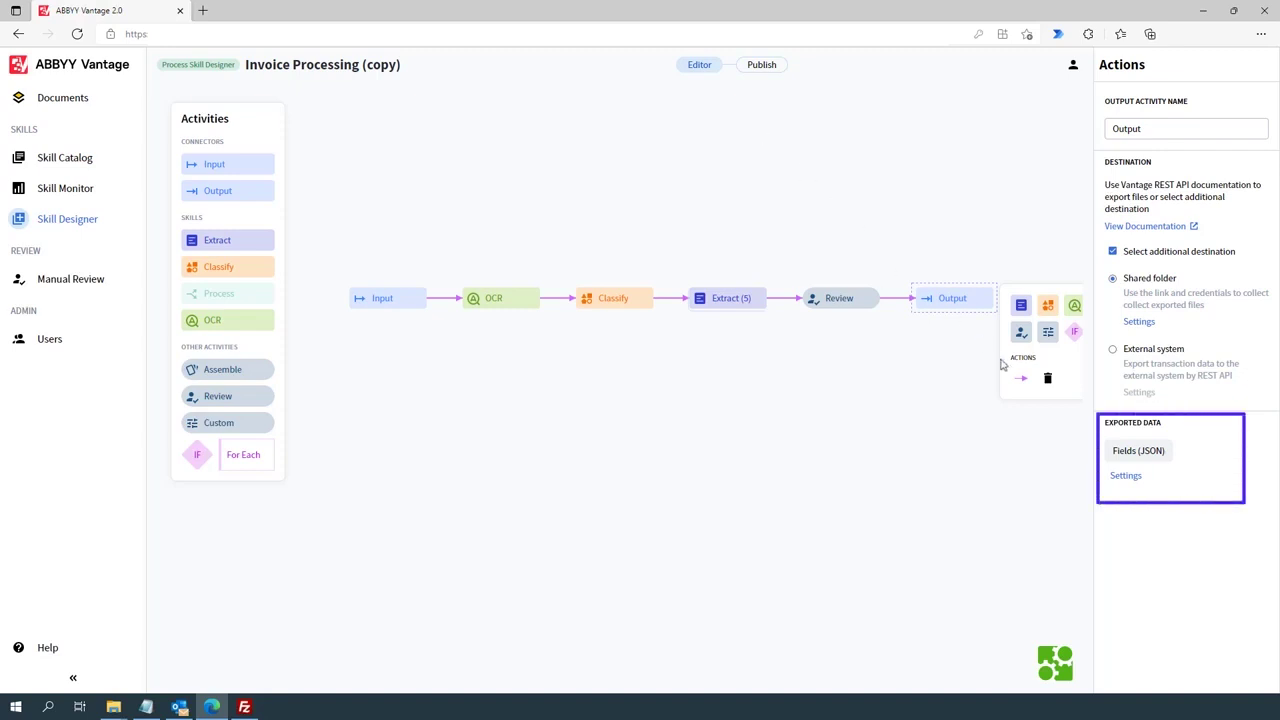
pyautogui.click(1125, 477)
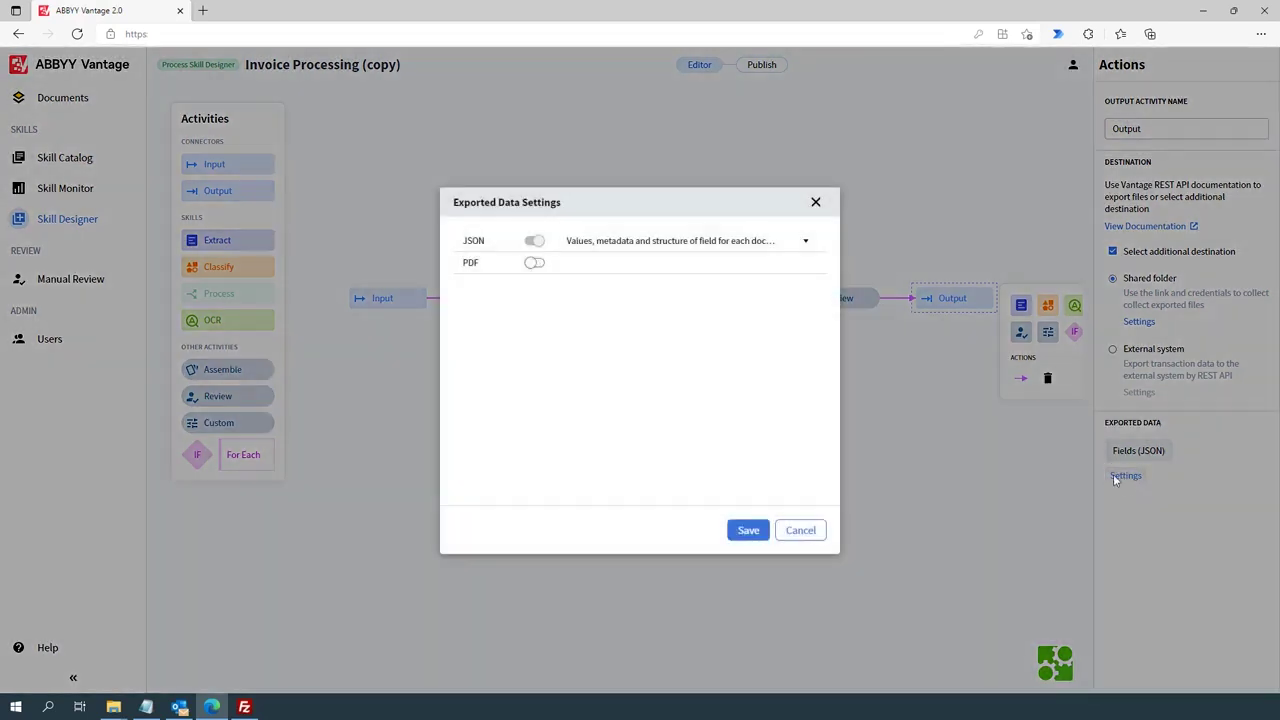
pyautogui.click(535, 264)
pyautogui.click(749, 531)
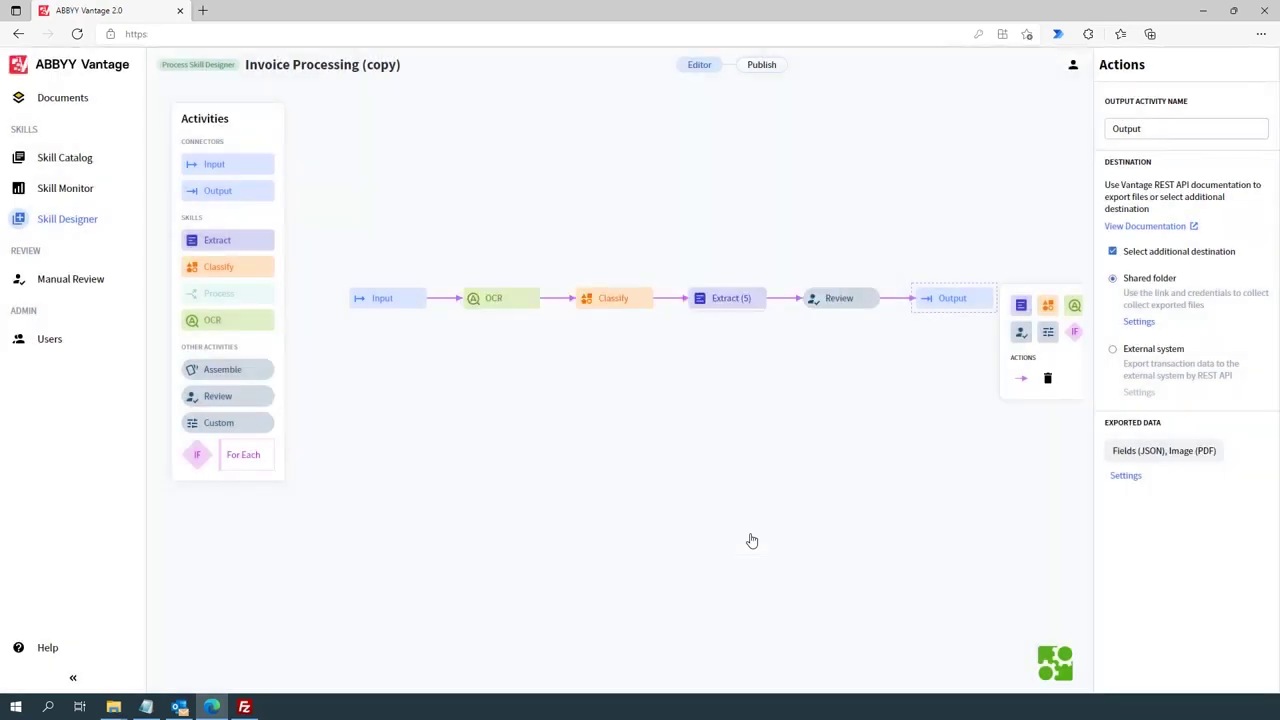
# Publish the Invoice Processing (copy) skill and open its transactions in Skill Monitor.
pyautogui.click(757, 67)
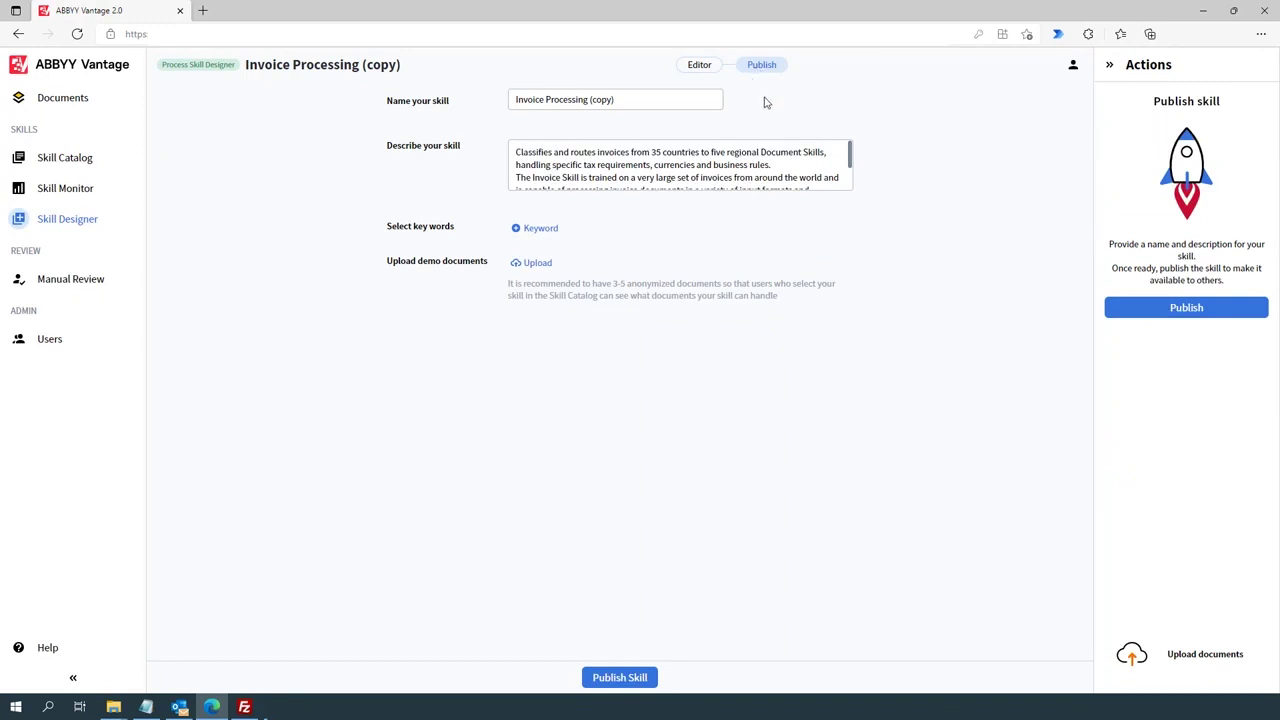
pyautogui.click(620, 678)
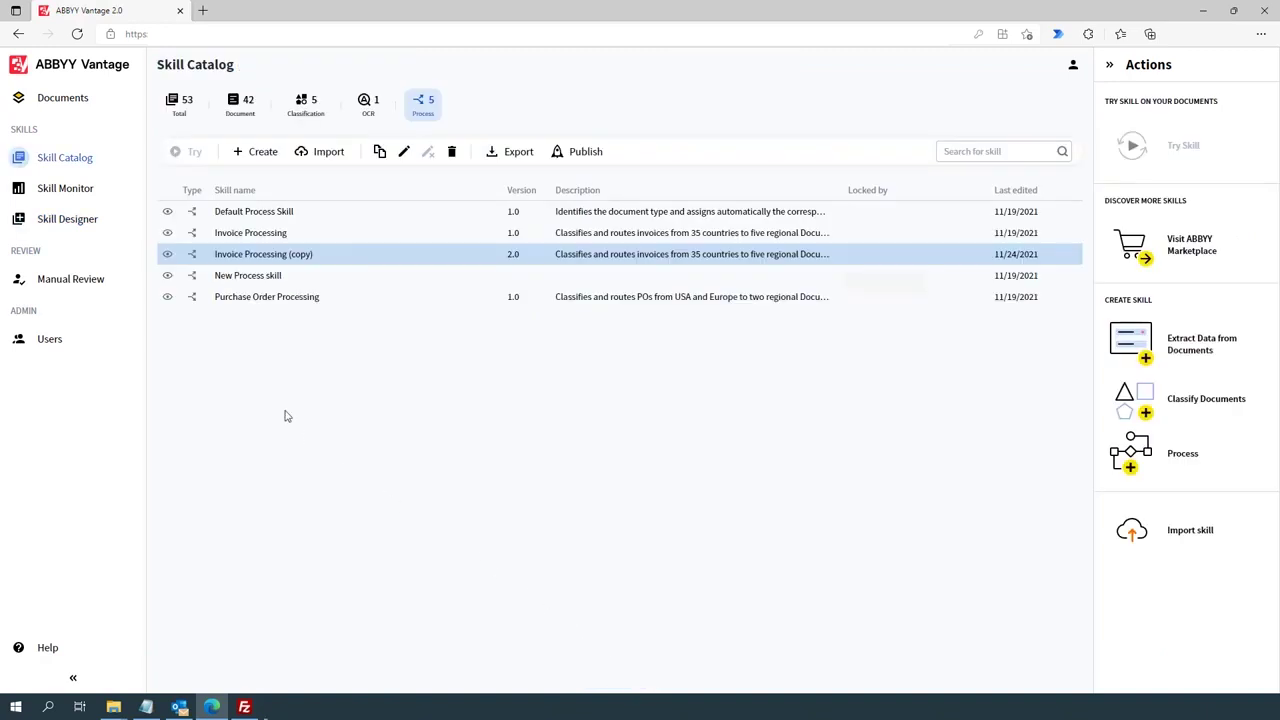
pyautogui.click(66, 189)
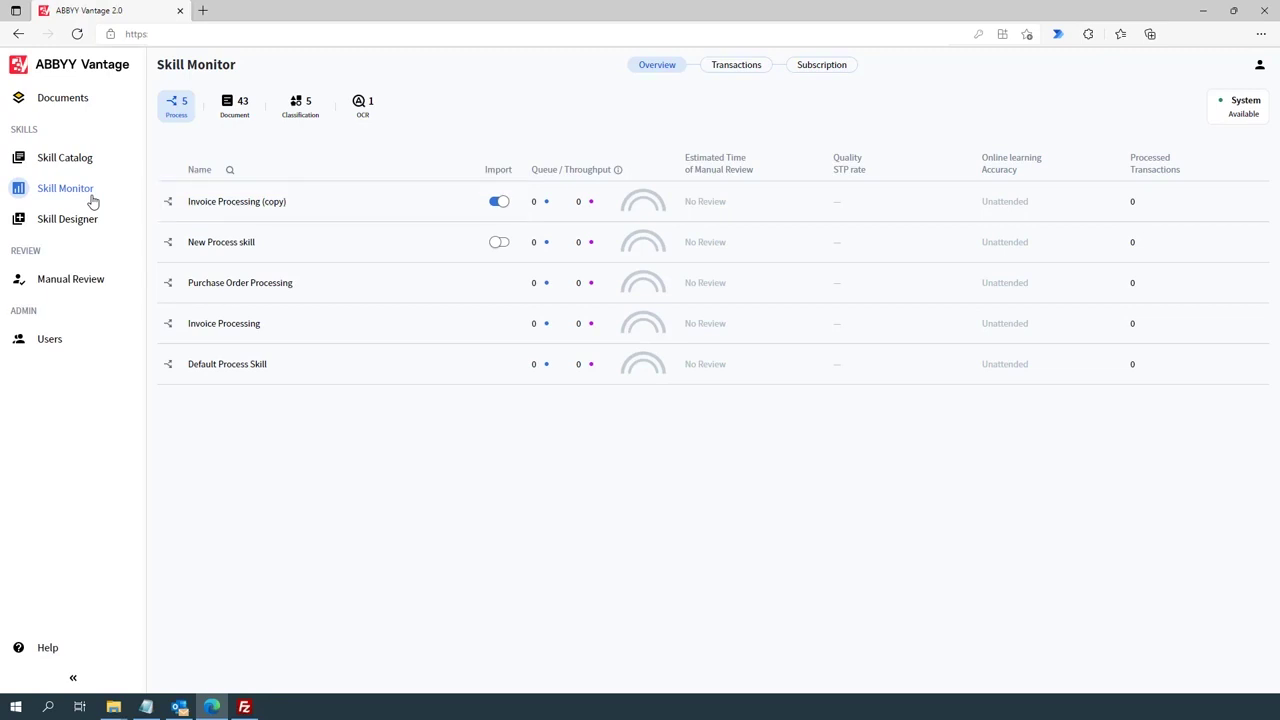
pyautogui.click(232, 202)
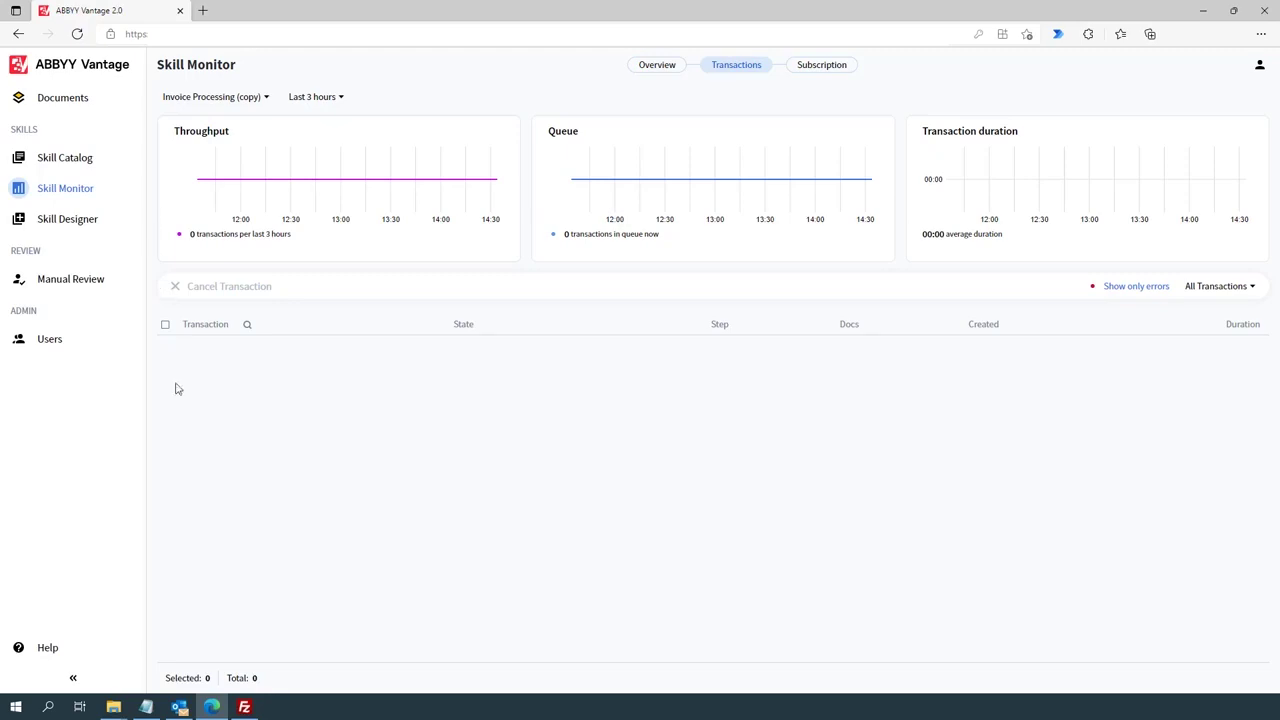
# Switch to Outlook and move the "Invoice for Processing" email from the Inbox to the Vantage_Input folder.
pyautogui.click(180, 707)
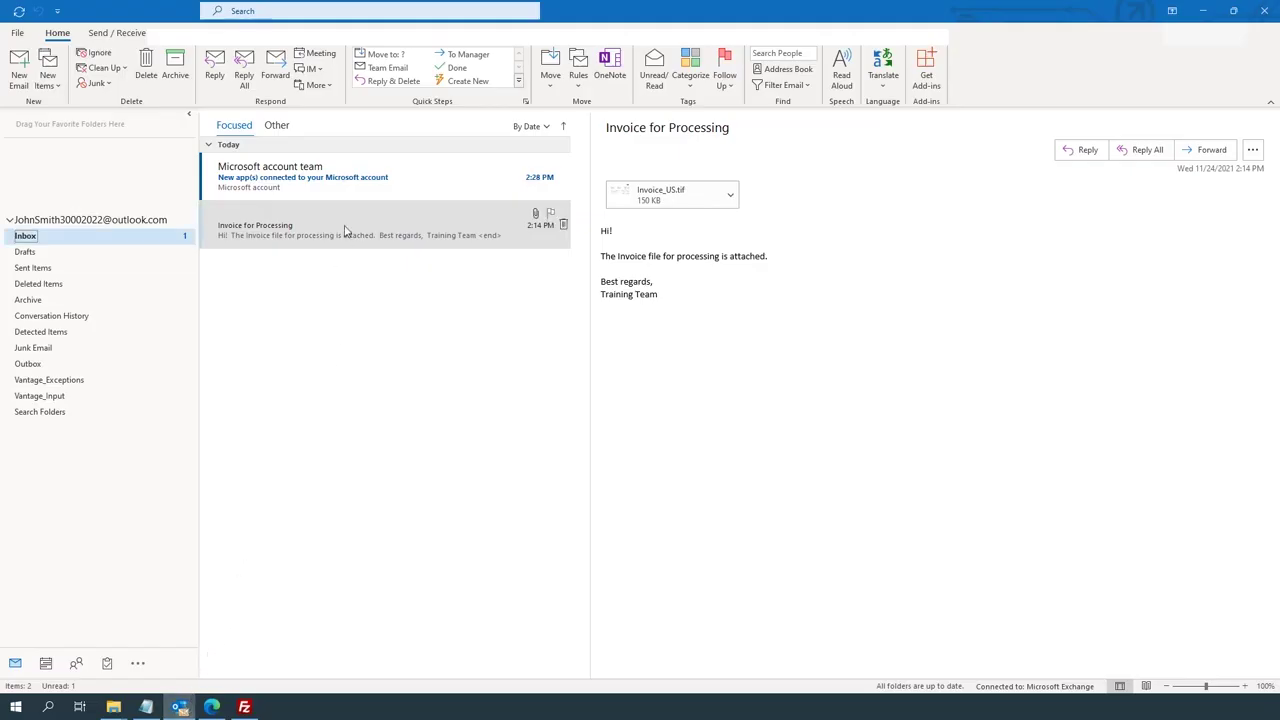
pyautogui.moveTo(345, 226); pyautogui.dragTo(126, 398)
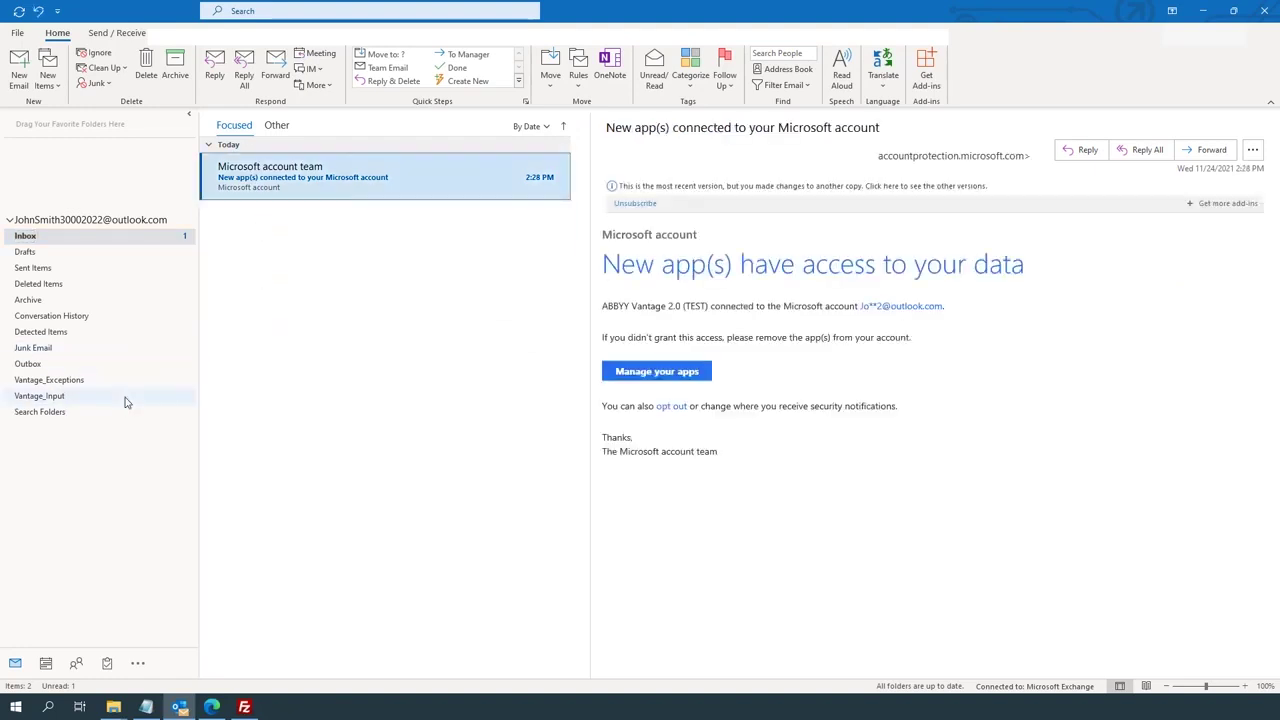
# Check the email in Outlook's Vantage_Input folder, and return to ABBYY Vantage to review the event log of the Invoice Processing (copy) transaction.
pyautogui.click(126, 403)
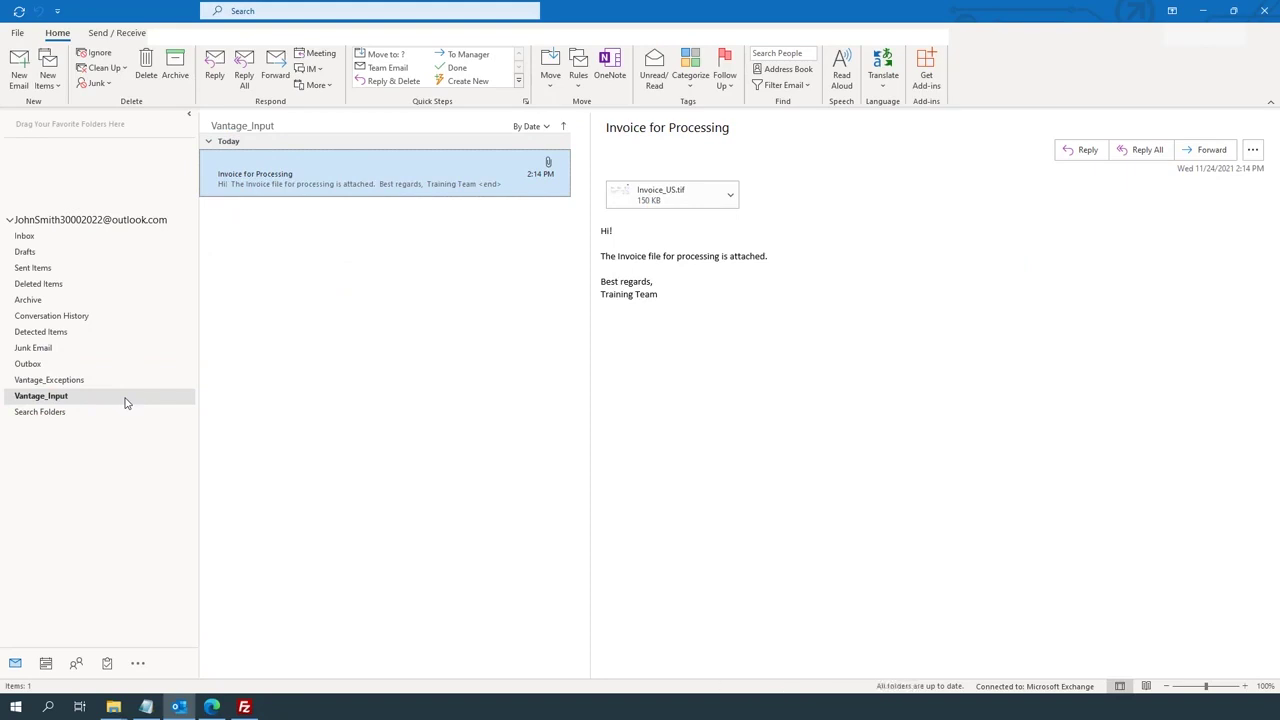
pyautogui.click(212, 707)
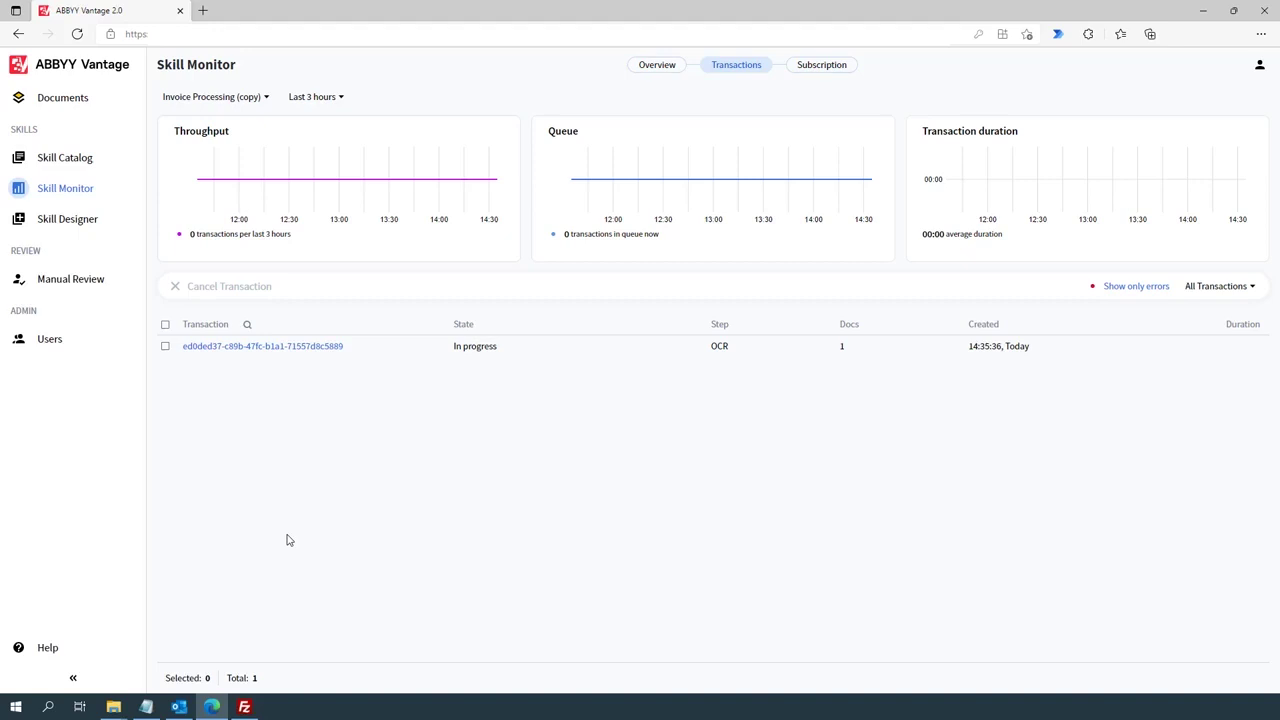
pyautogui.click(310, 352)
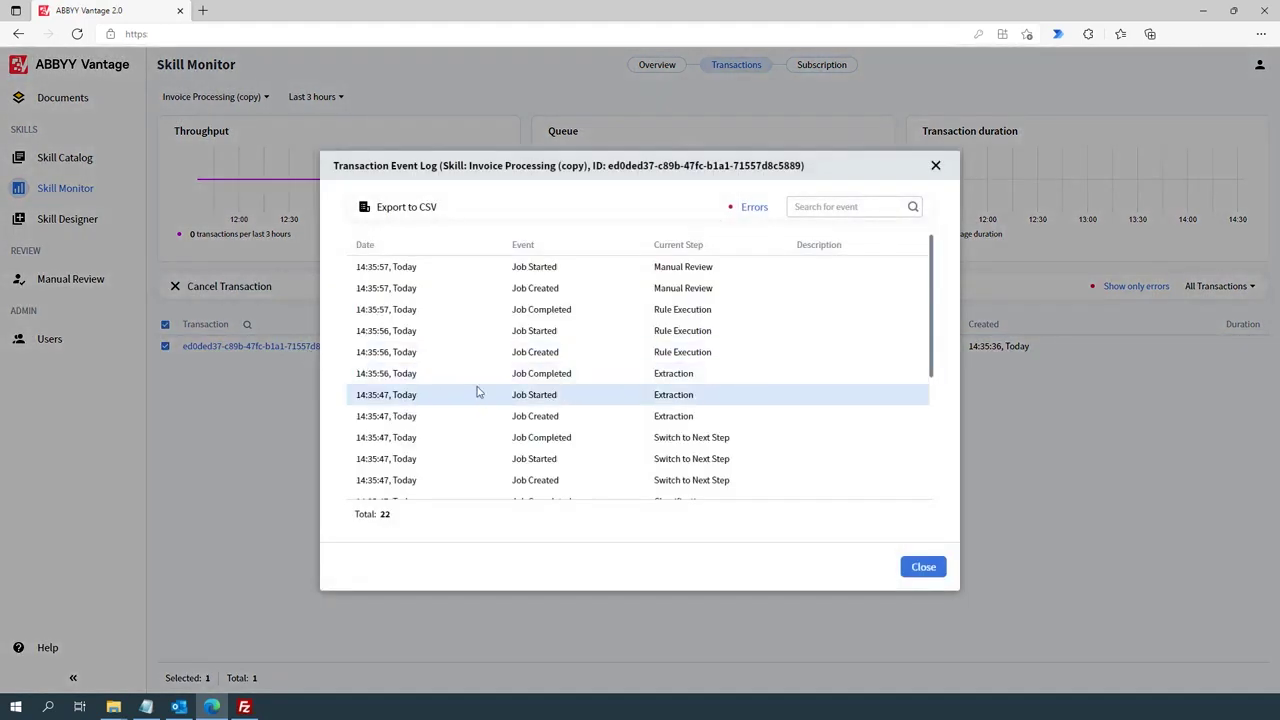
pyautogui.scroll(-1, 480, 393)
pyautogui.scroll(-2, 478, 396)
pyautogui.scroll(-2, 478, 399)
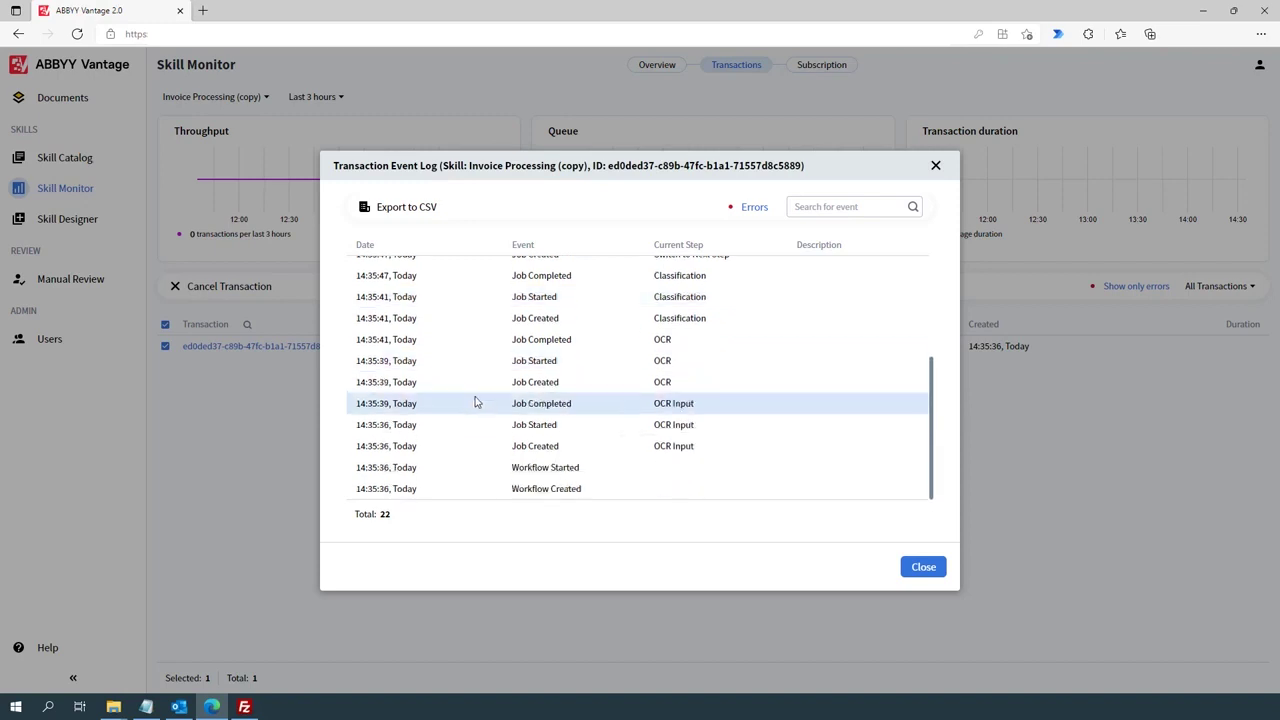
pyautogui.scroll(5, 477, 402)
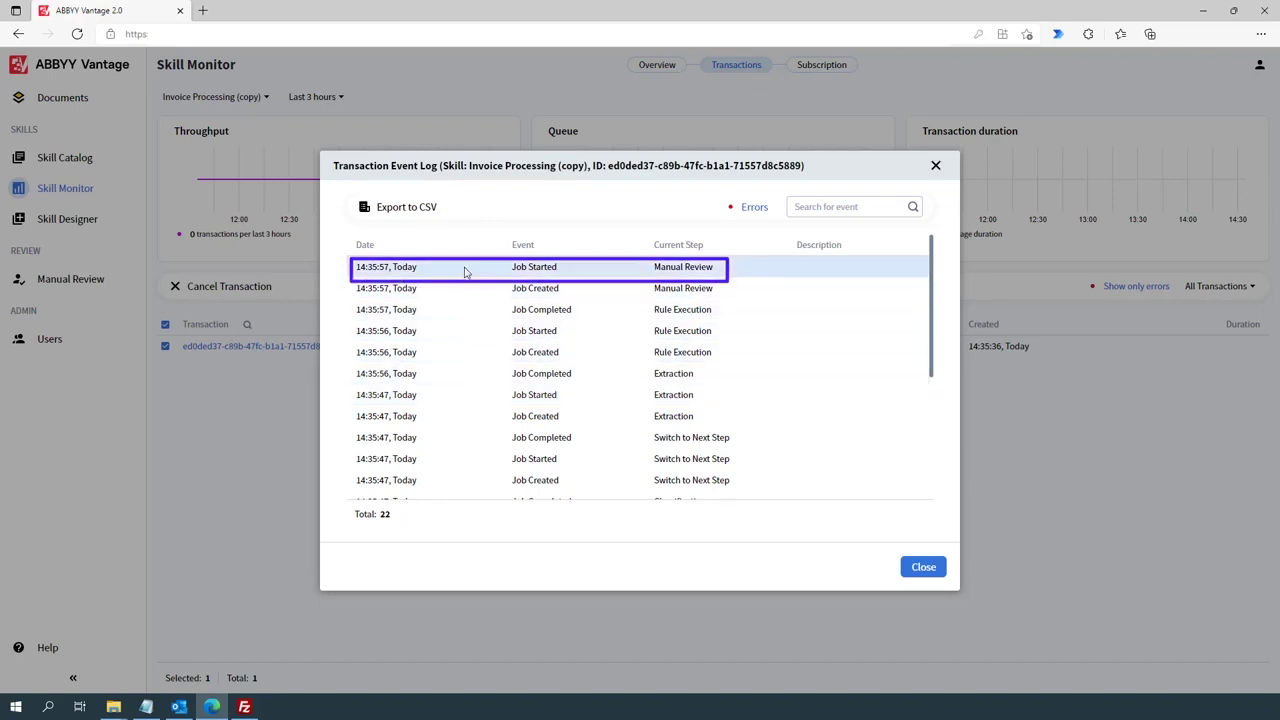
pyautogui.click(923, 567)
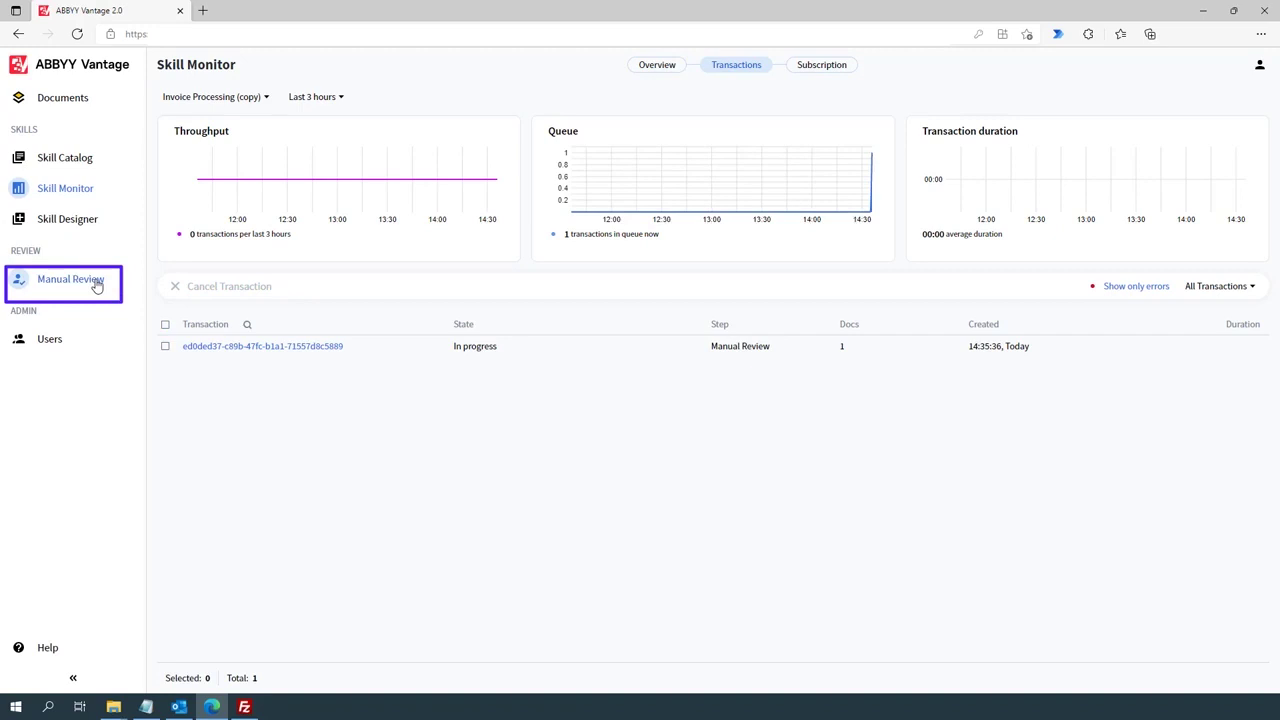
# Open the invoice's Manual Review task, confirm the Invoice Date 07/01/2019, complete the task, and close the review page.
pyautogui.click(97, 284)
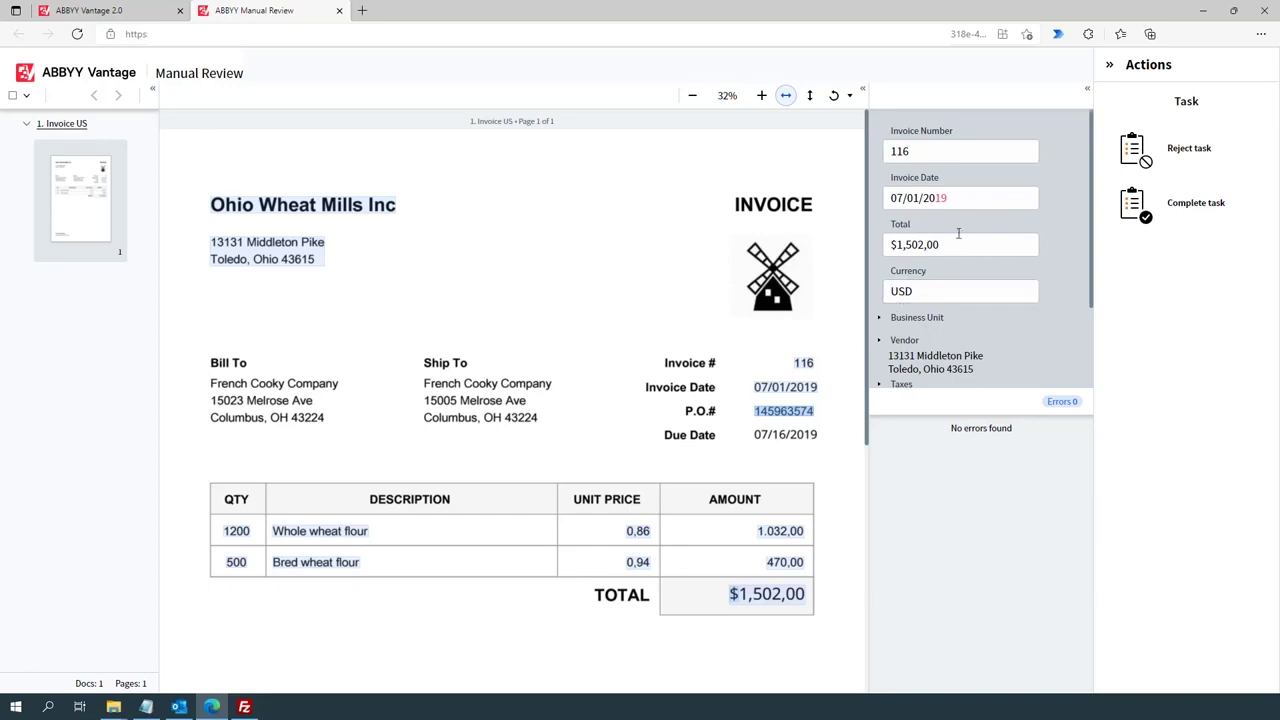
pyautogui.click(970, 201)
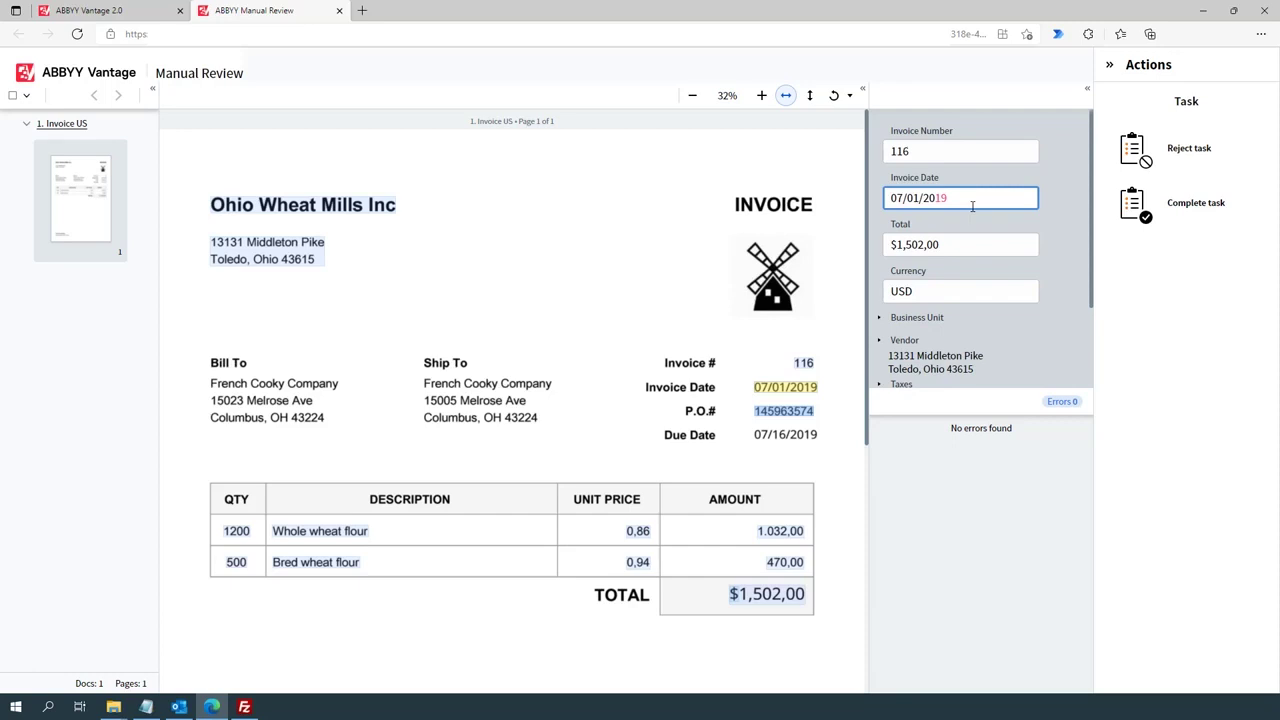
pyautogui.press('Tab')
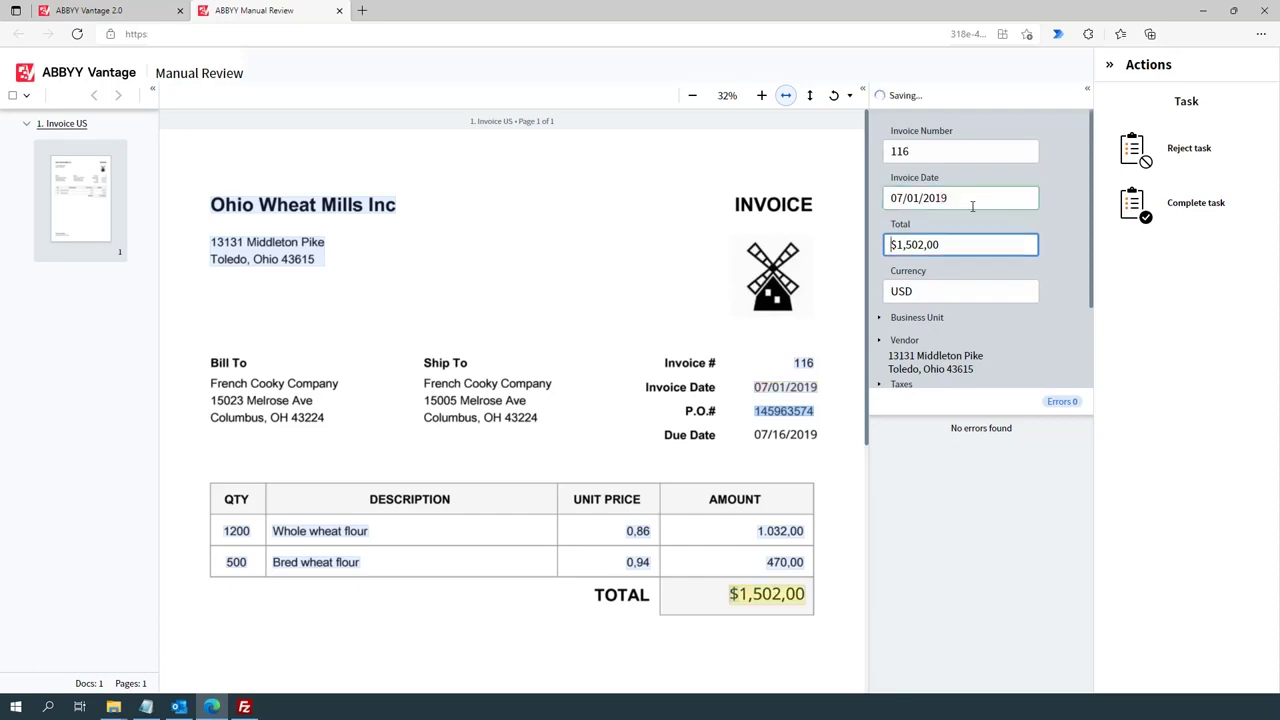
pyautogui.scroll(-1, 972, 205)
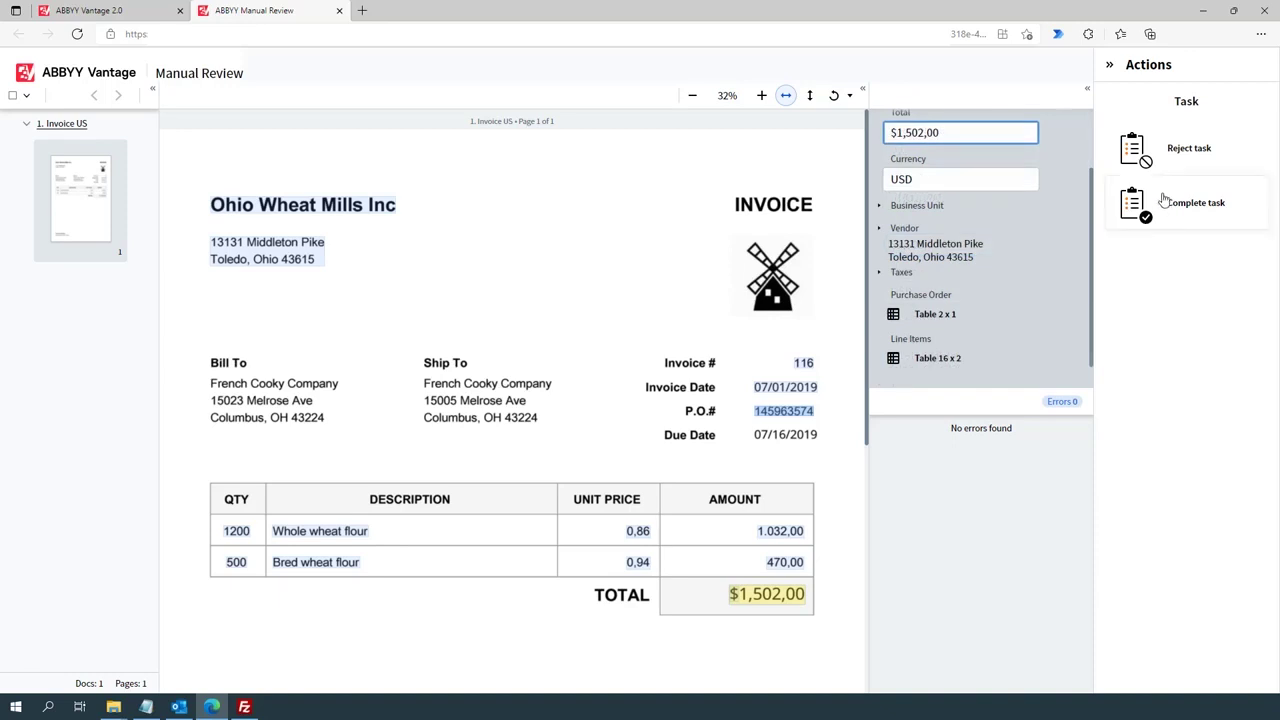
pyautogui.click(1164, 201)
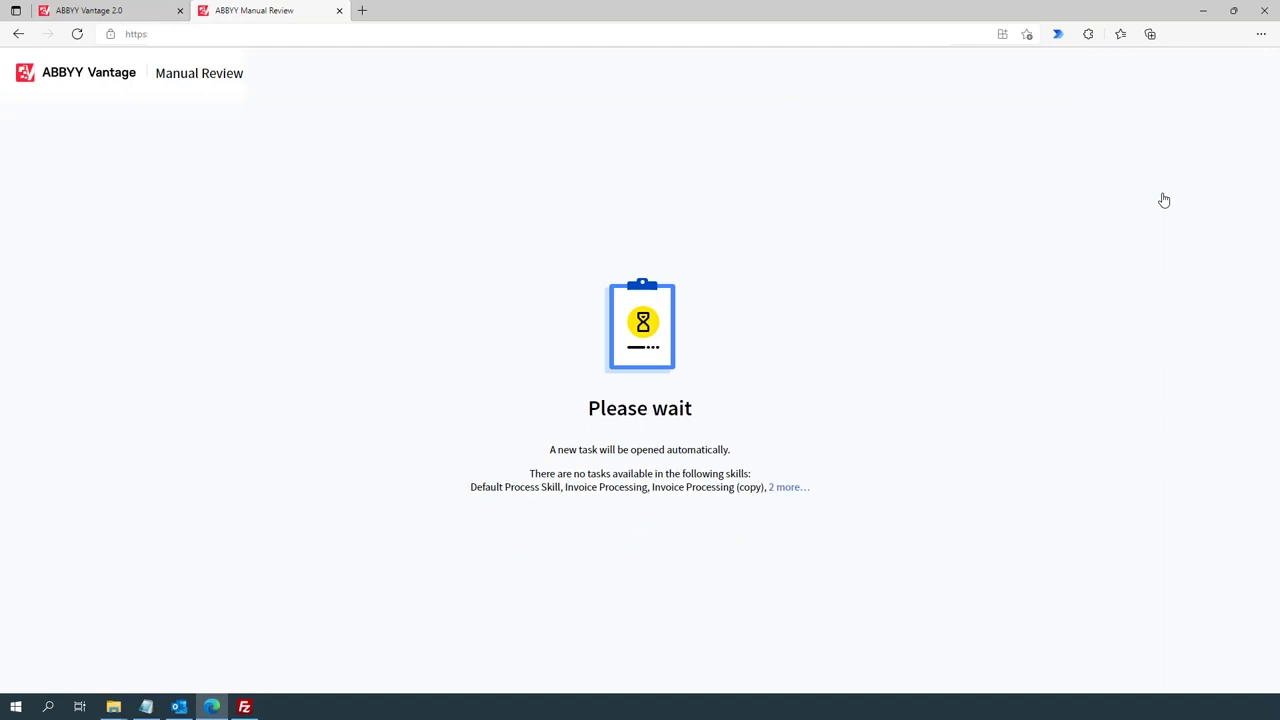
pyautogui.click(339, 11)
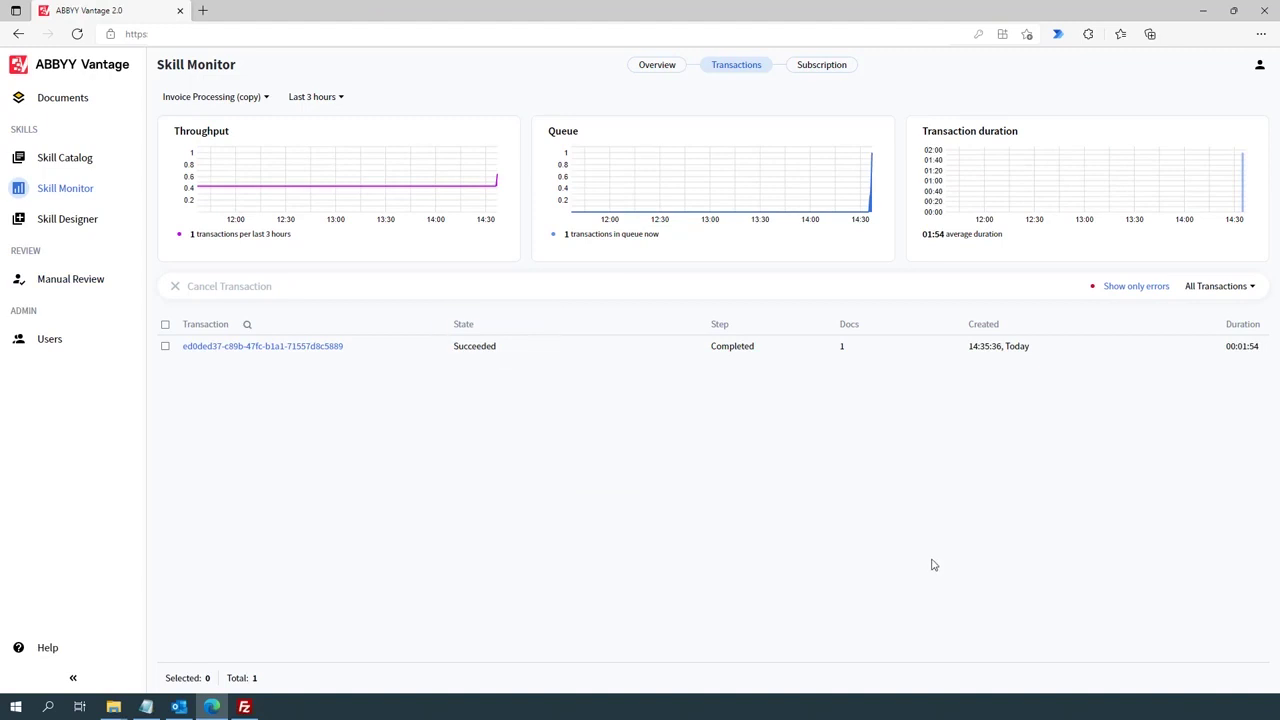
# Switch to FileZilla, refresh the remote file list, and open the exported Invoice_US.tif folder inside Output.
pyautogui.click(252, 707)
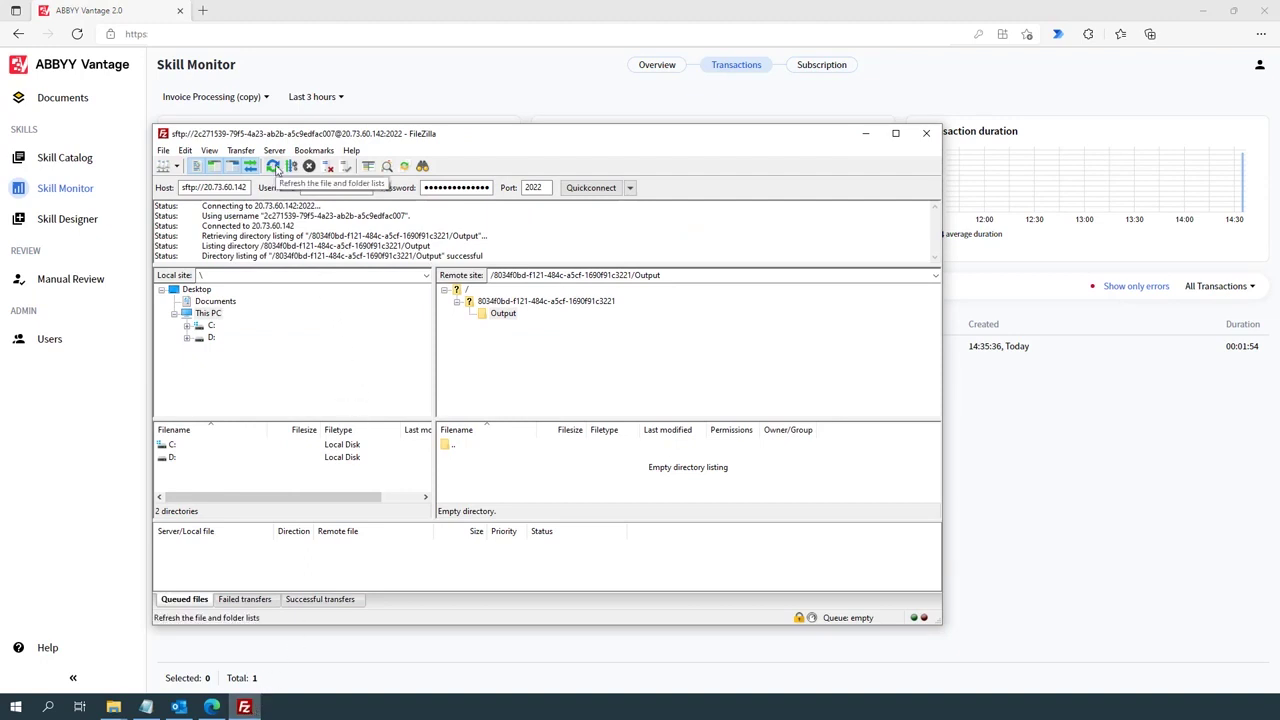
pyautogui.click(273, 166)
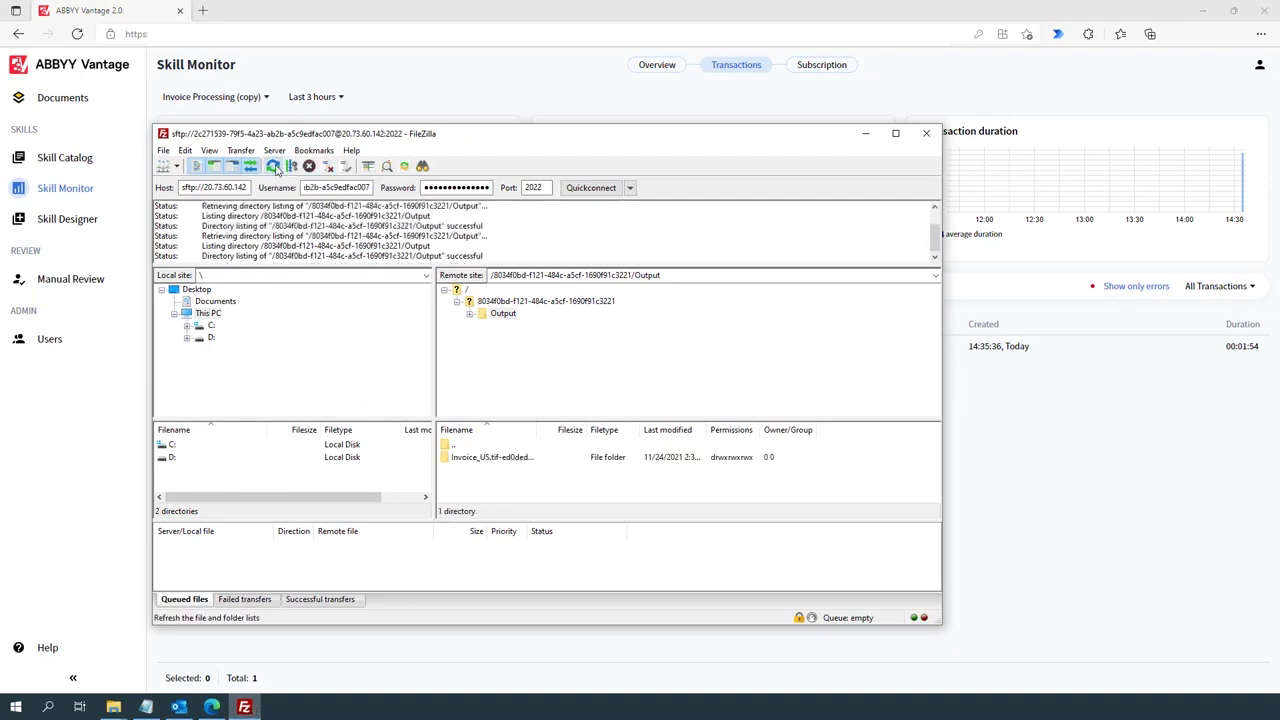
pyautogui.click(469, 314)
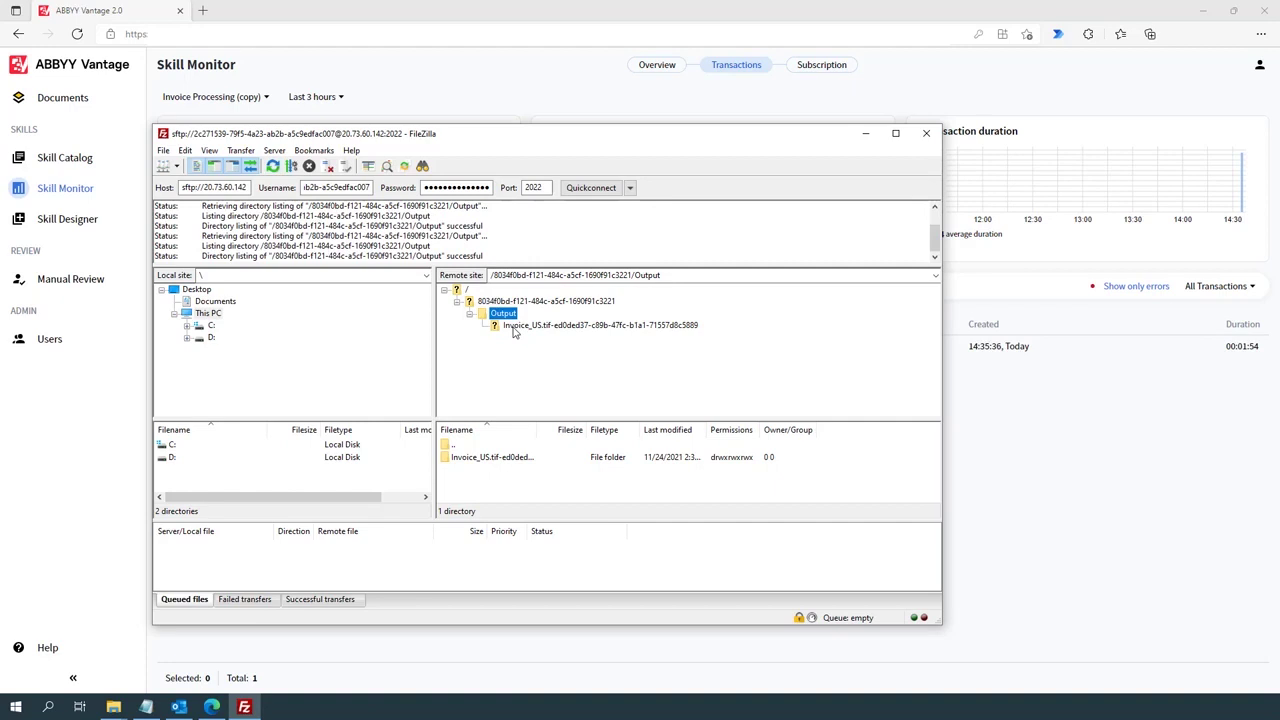
pyautogui.click(514, 326)
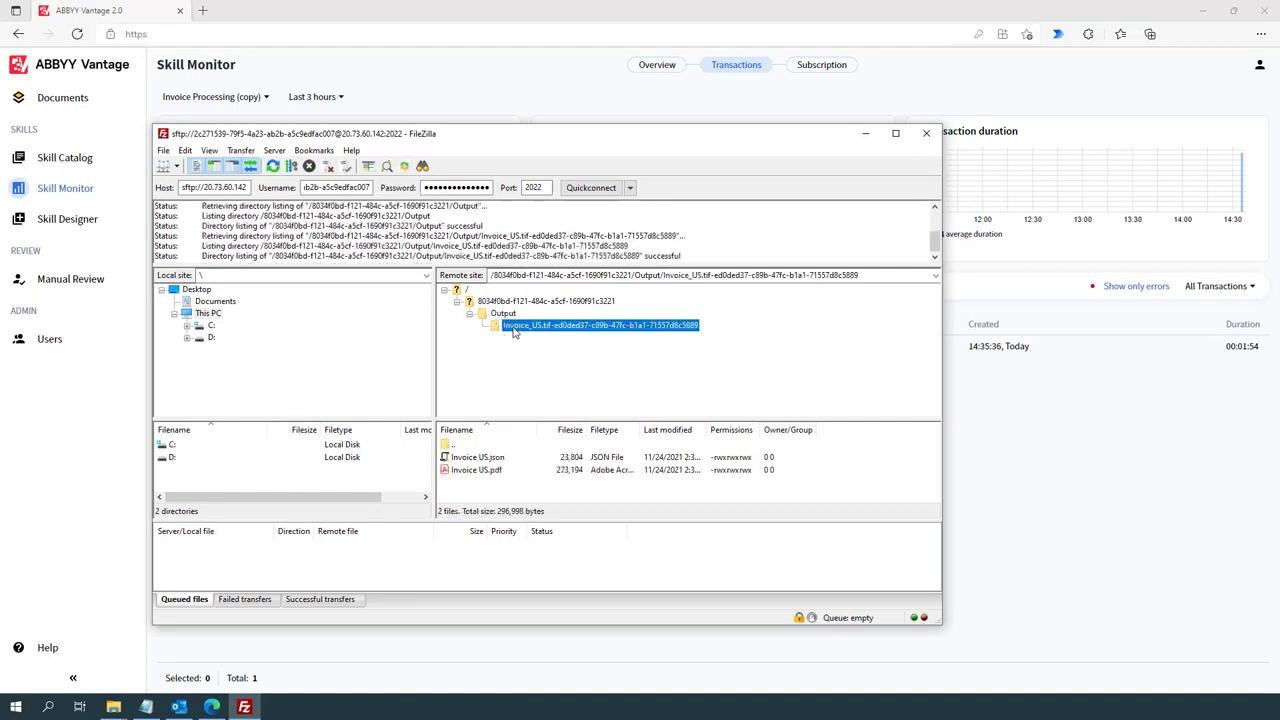
# Download Invoice US.pdf and Invoice US.json from the server to the local C:\ABBYY Training folder.
pyautogui.click(188, 327)
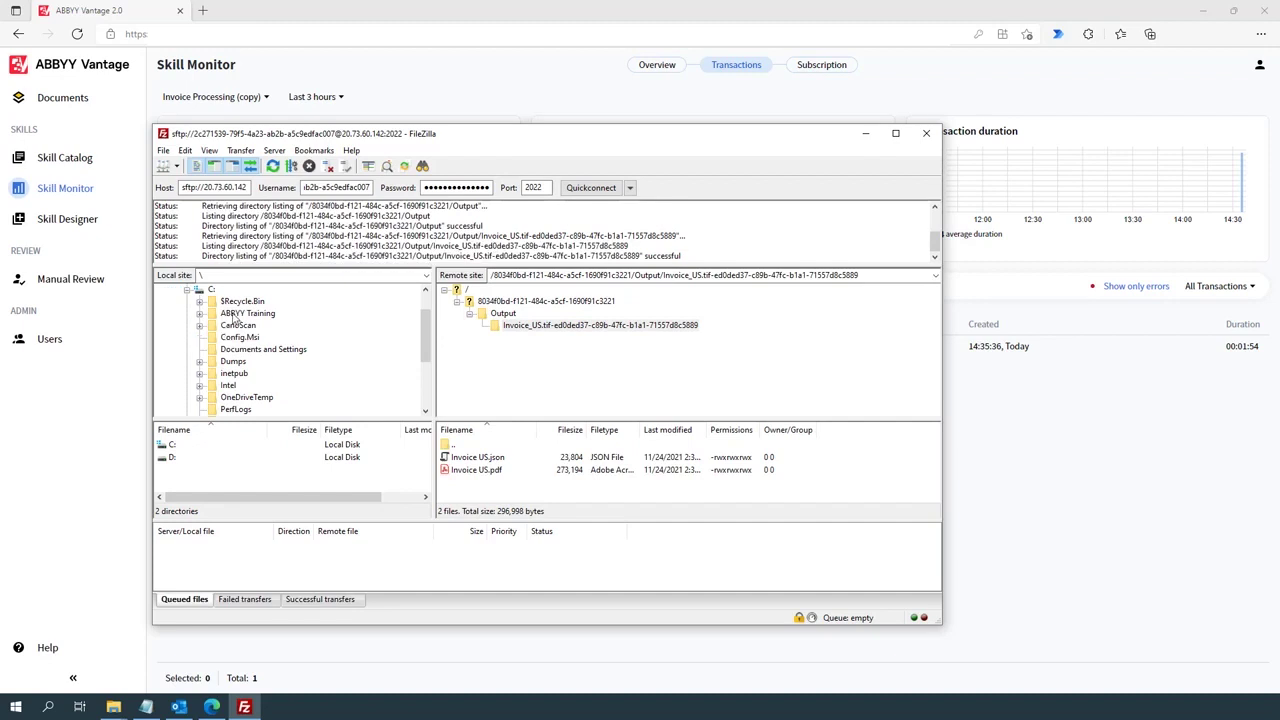
pyautogui.click(240, 313)
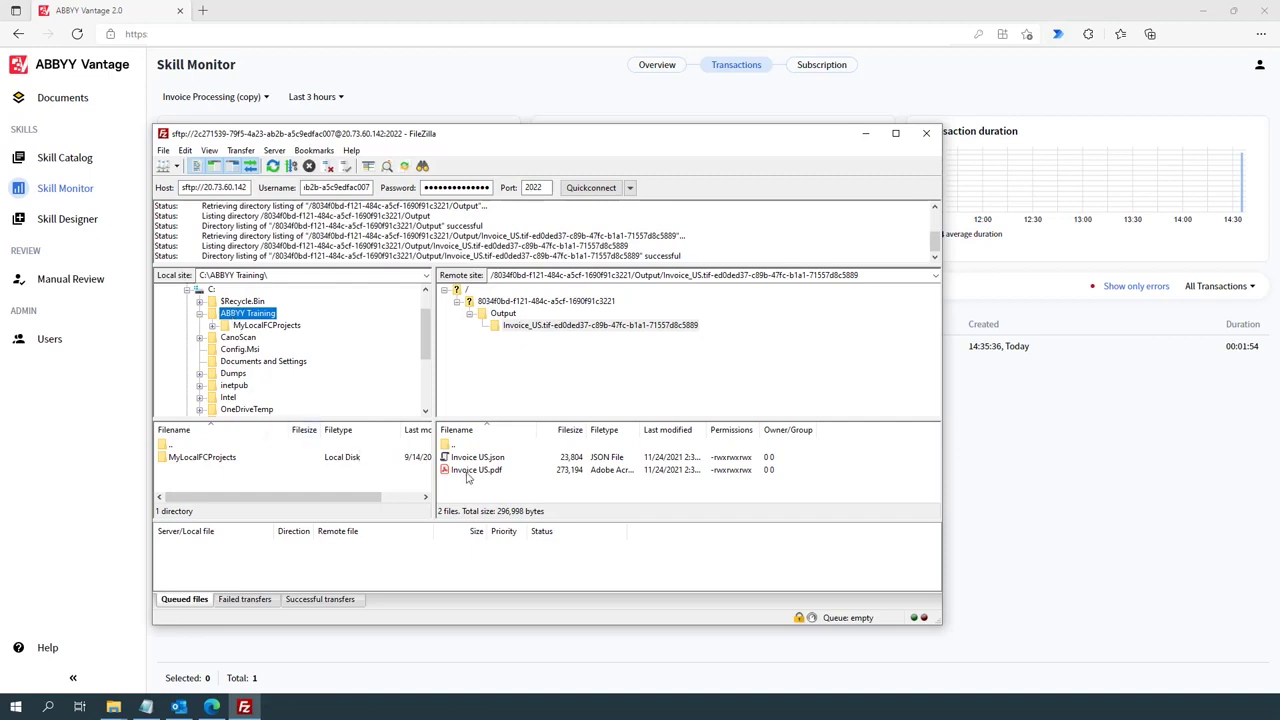
pyautogui.moveTo(470, 475); pyautogui.dragTo(355, 477)
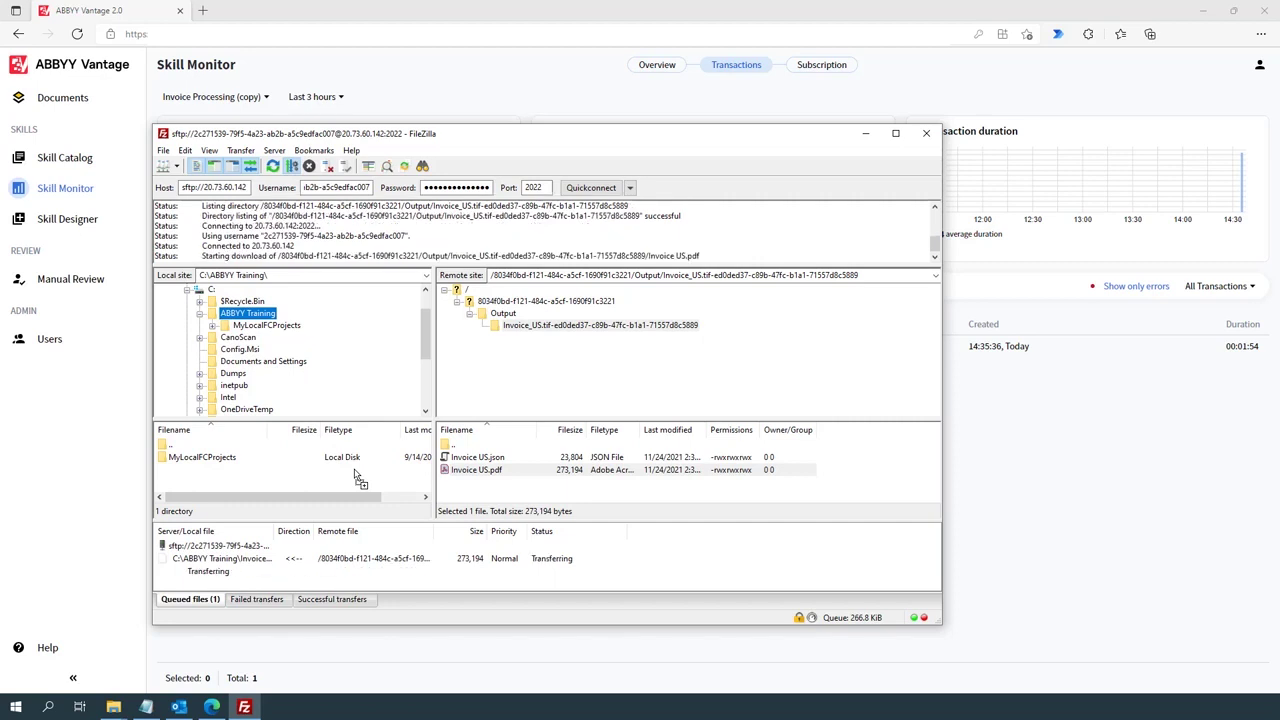
pyautogui.click(484, 460)
pyautogui.moveTo(484, 460); pyautogui.dragTo(395, 488)
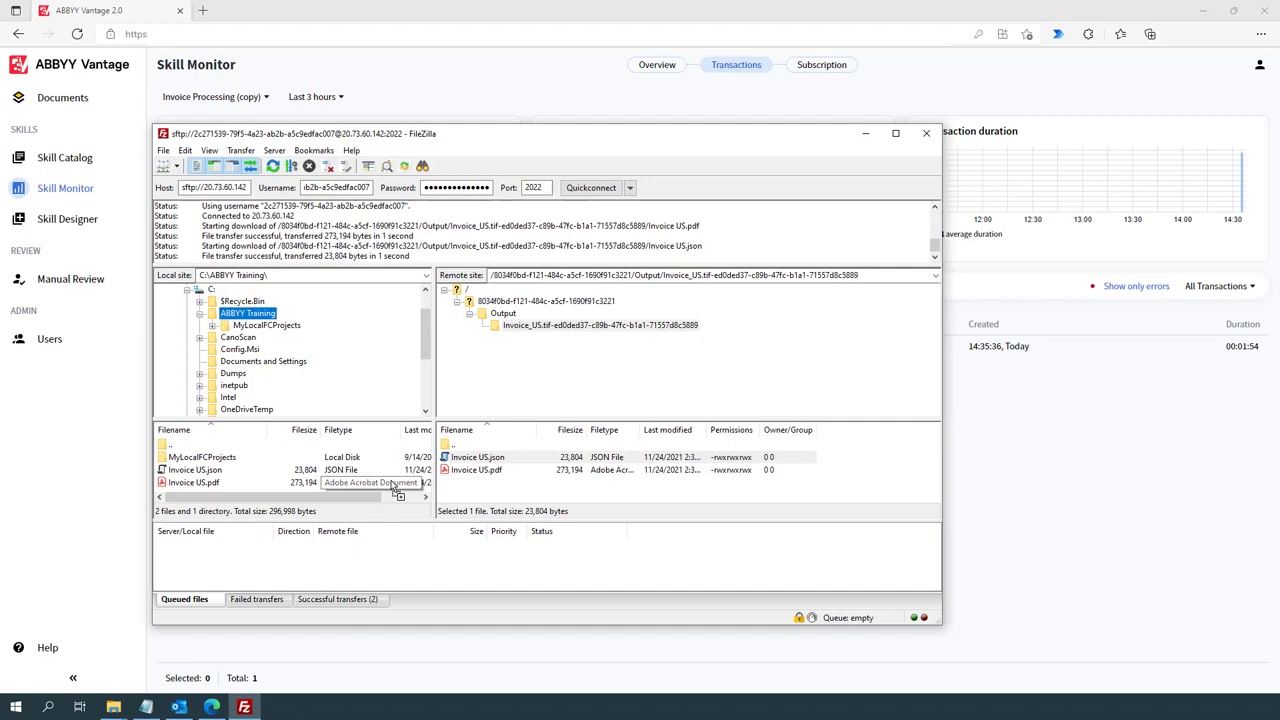